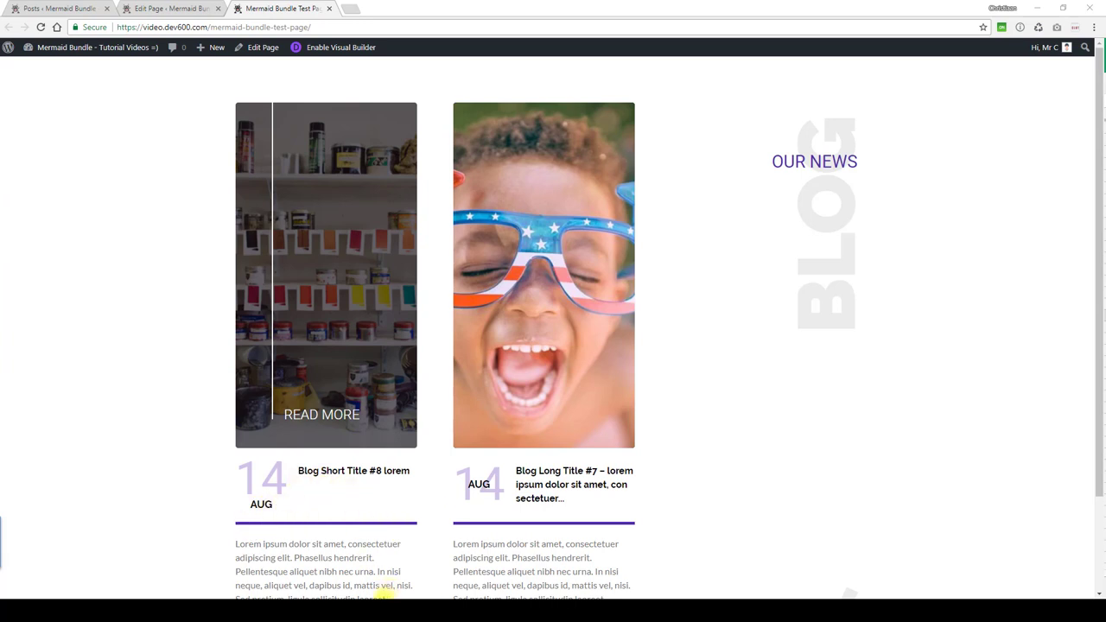
# Bring the stylesheet forward and review the Read More image-hover text colour rules.
pyautogui.click(380, 553)
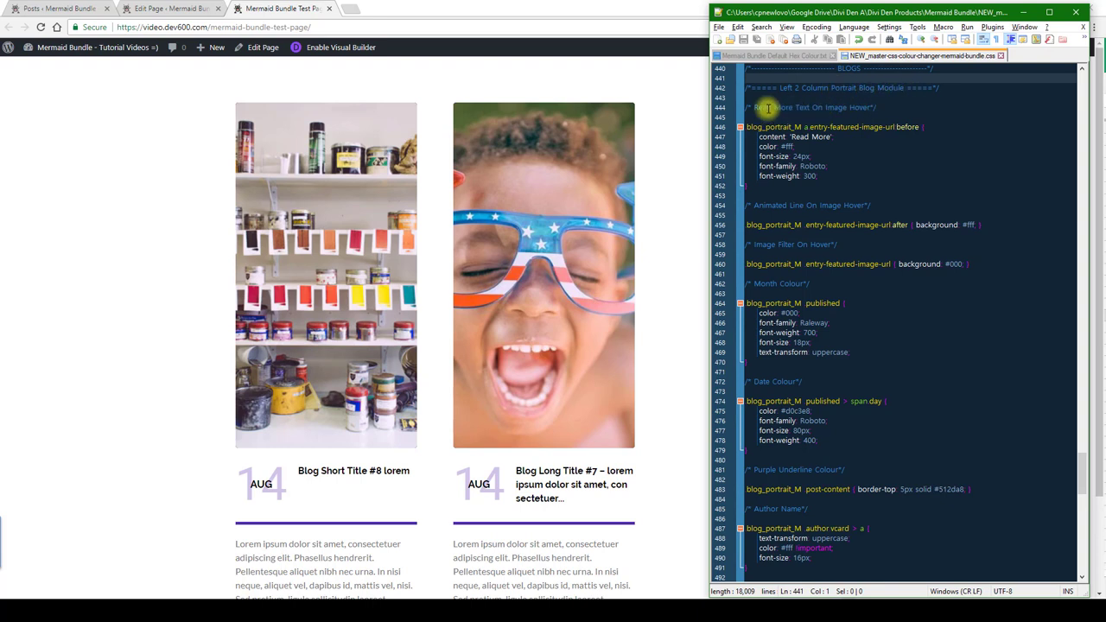
pyautogui.moveTo(757, 107); pyautogui.dragTo(855, 109)
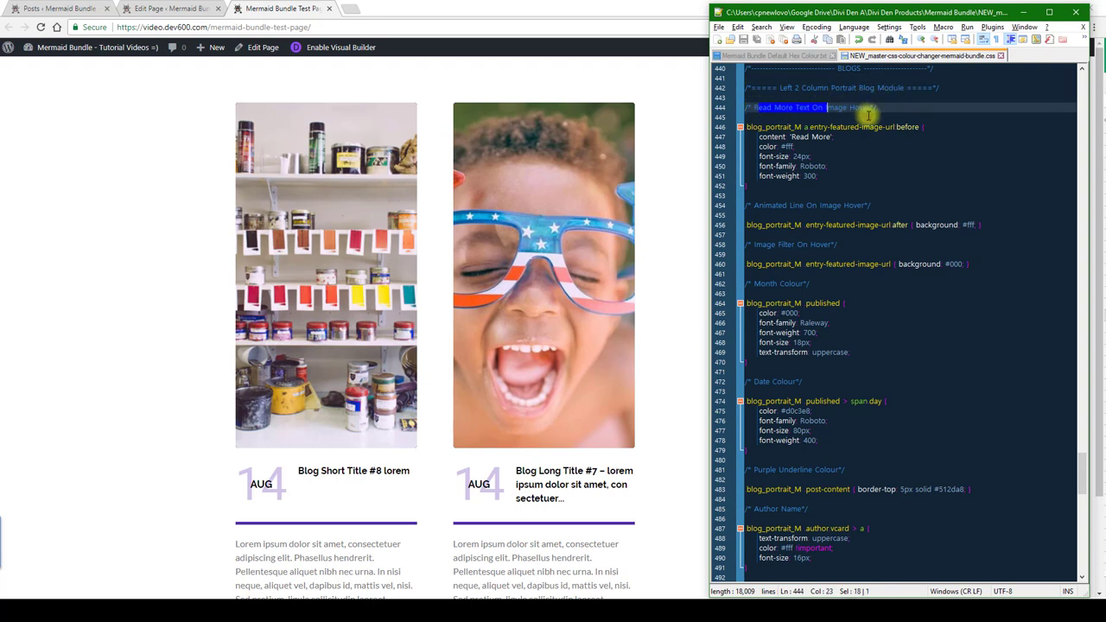
pyautogui.click(869, 115)
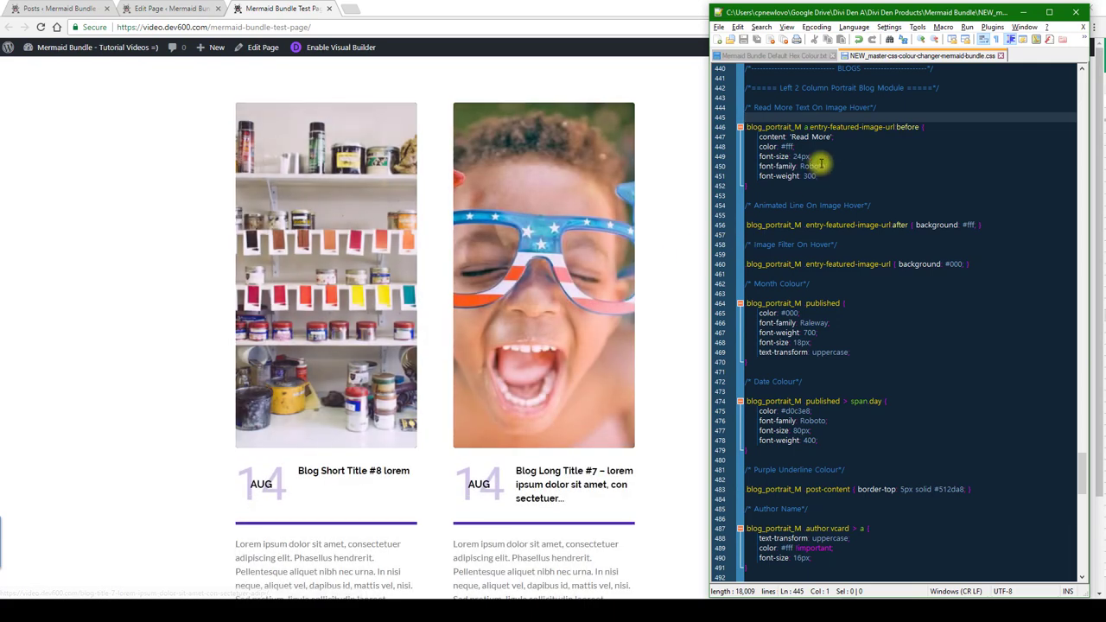
pyautogui.click(787, 146)
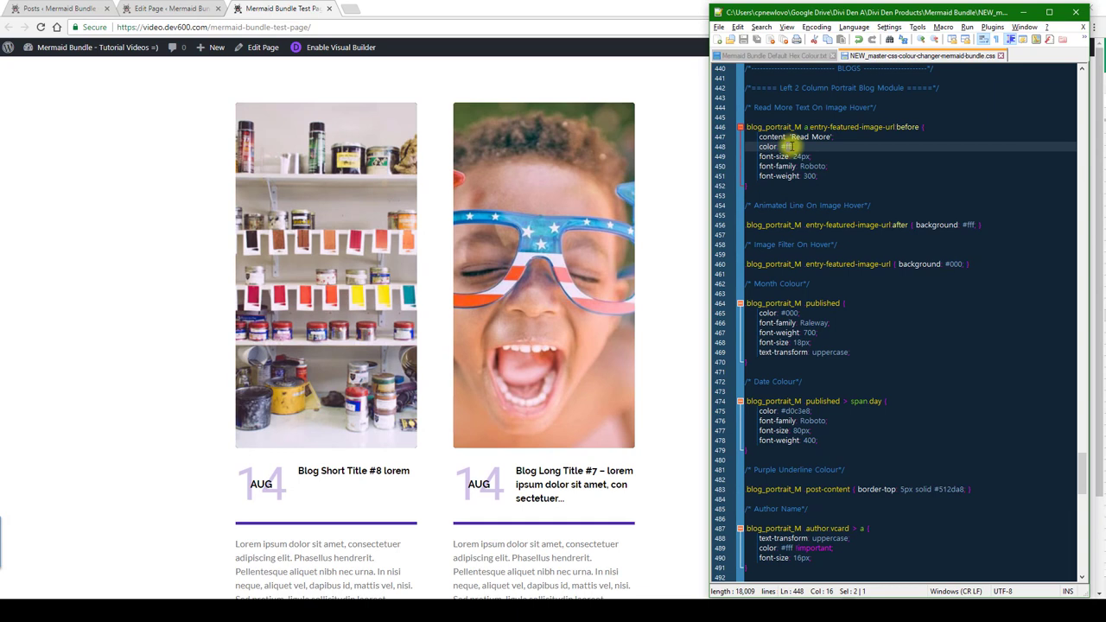
pyautogui.write('fff')
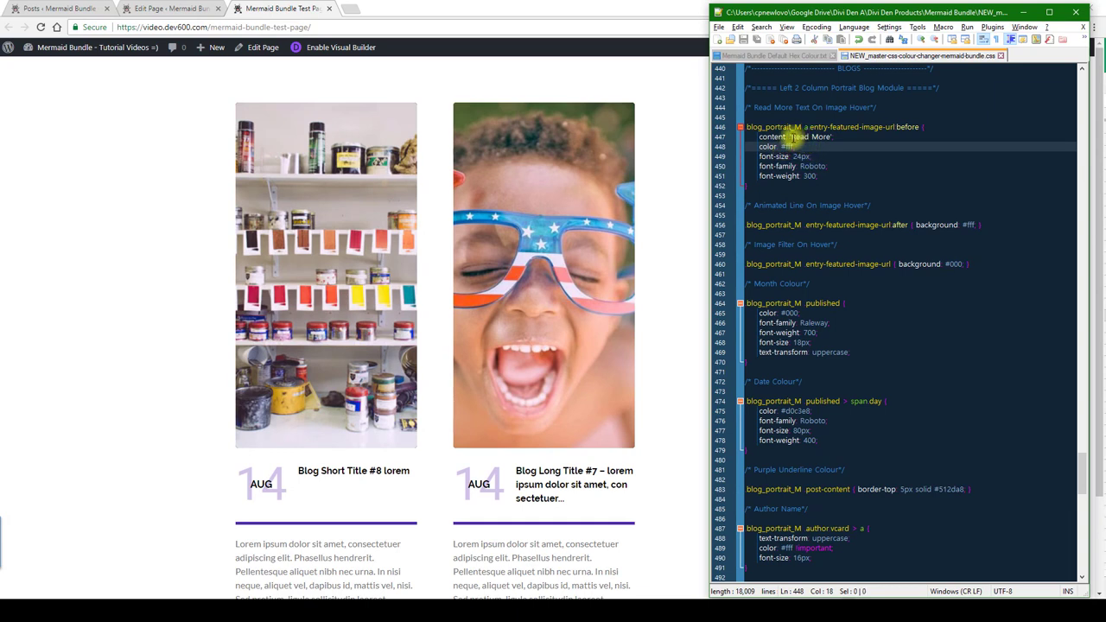
pyautogui.moveTo(791, 136); pyautogui.dragTo(821, 137)
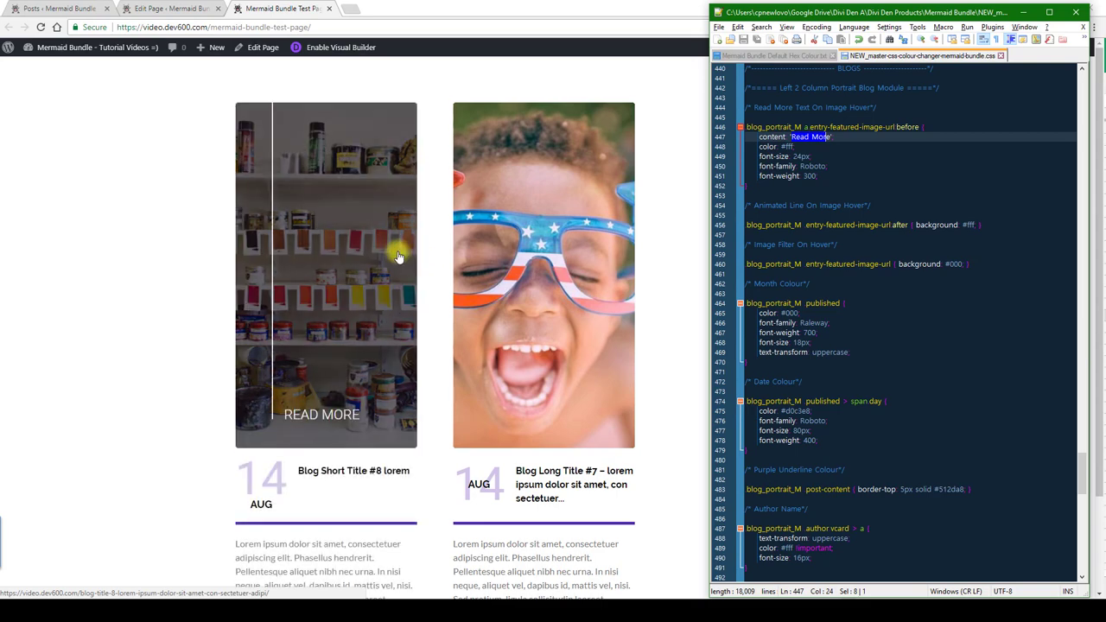
pyautogui.click(890, 159)
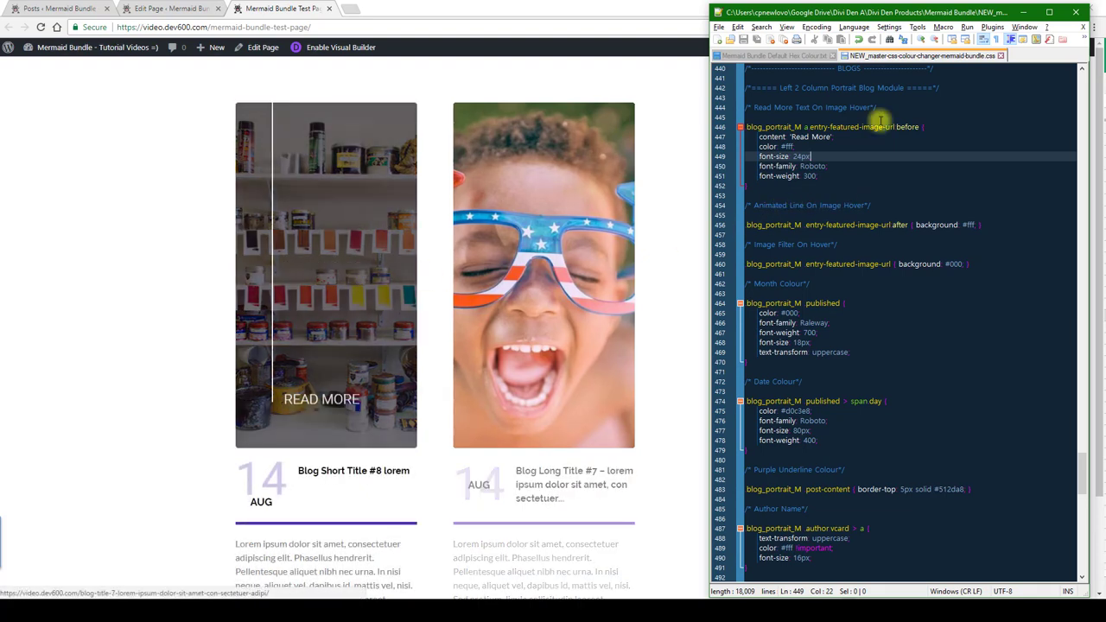
# Replace #fff with mint green a1fb9c for the Read More text and the animated hover line.
pyautogui.click(781, 57)
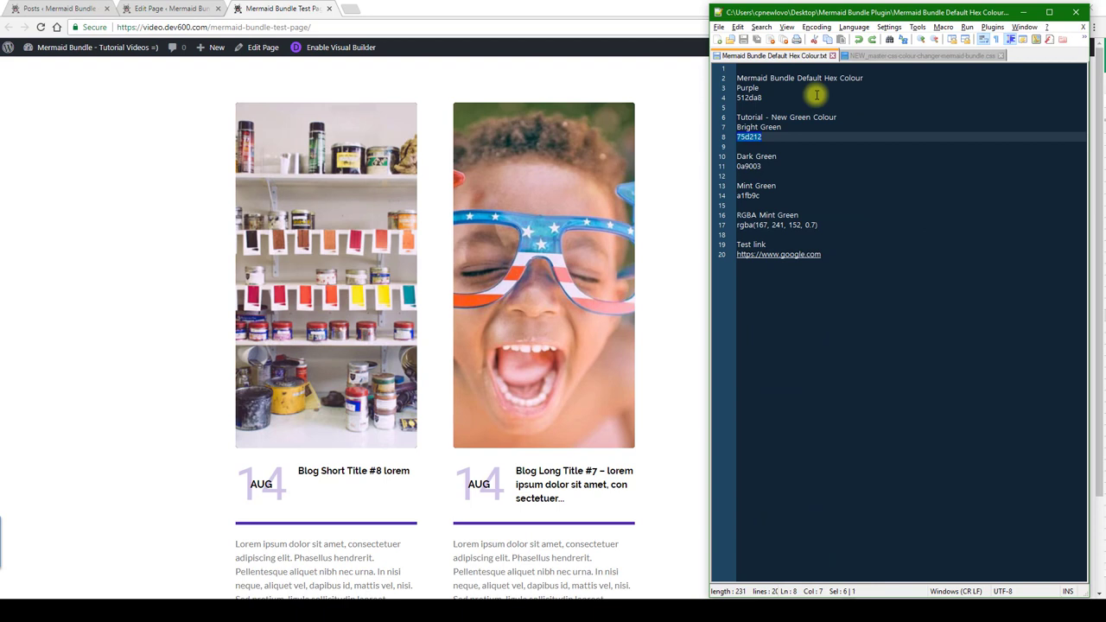
pyautogui.doubleClick(749, 195)
pyautogui.hotkey('ctrl', 'c')
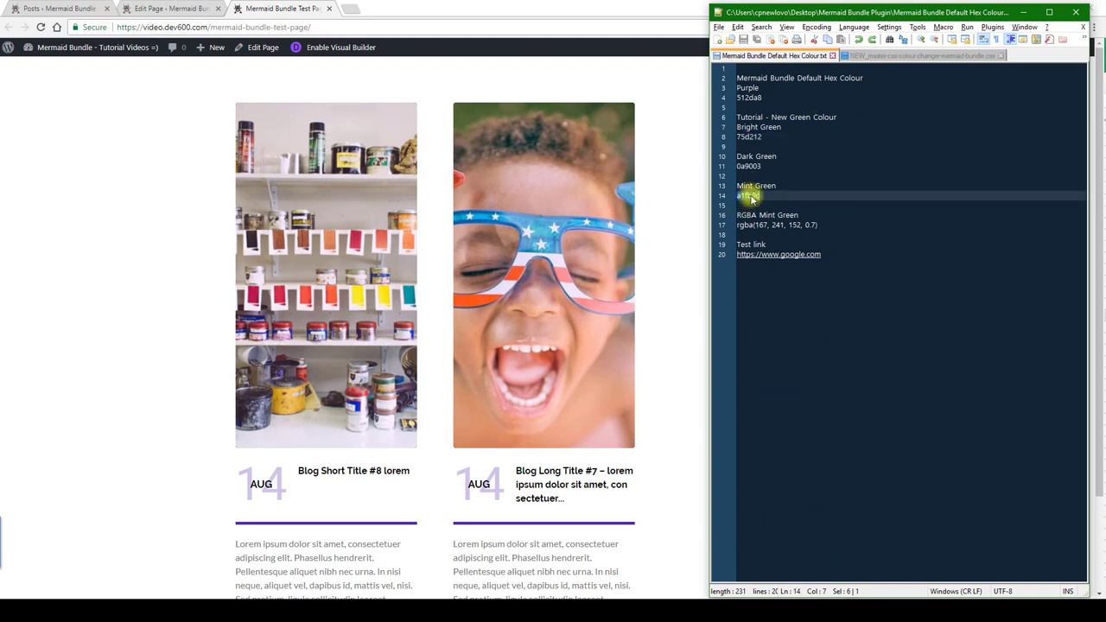
pyautogui.click(911, 56)
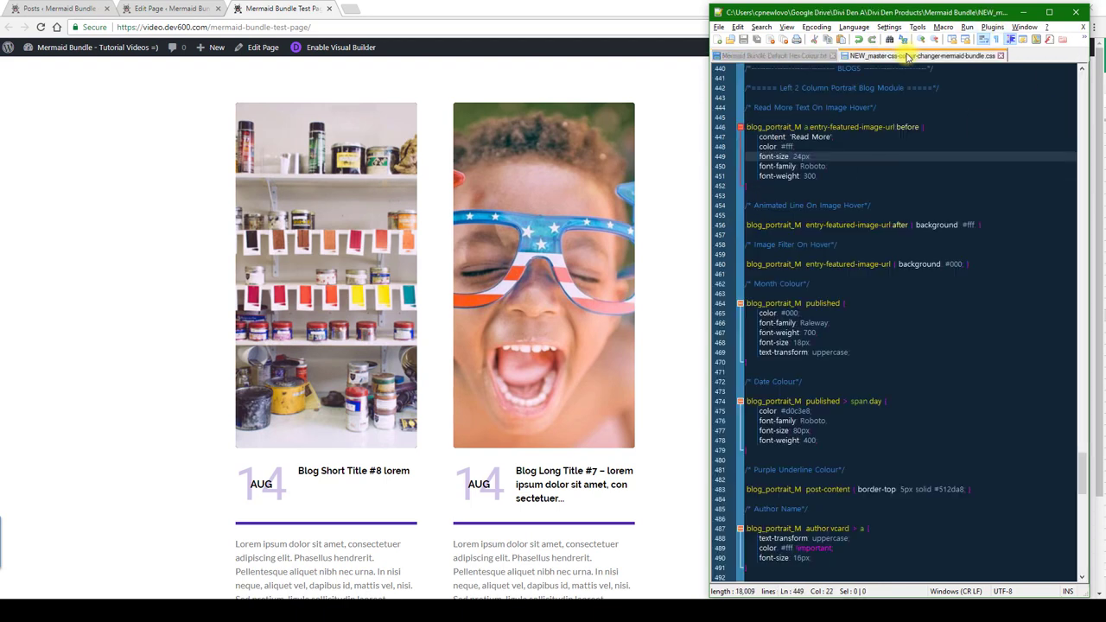
pyautogui.doubleClick(788, 146)
pyautogui.hotkey('ctrl', 'v')
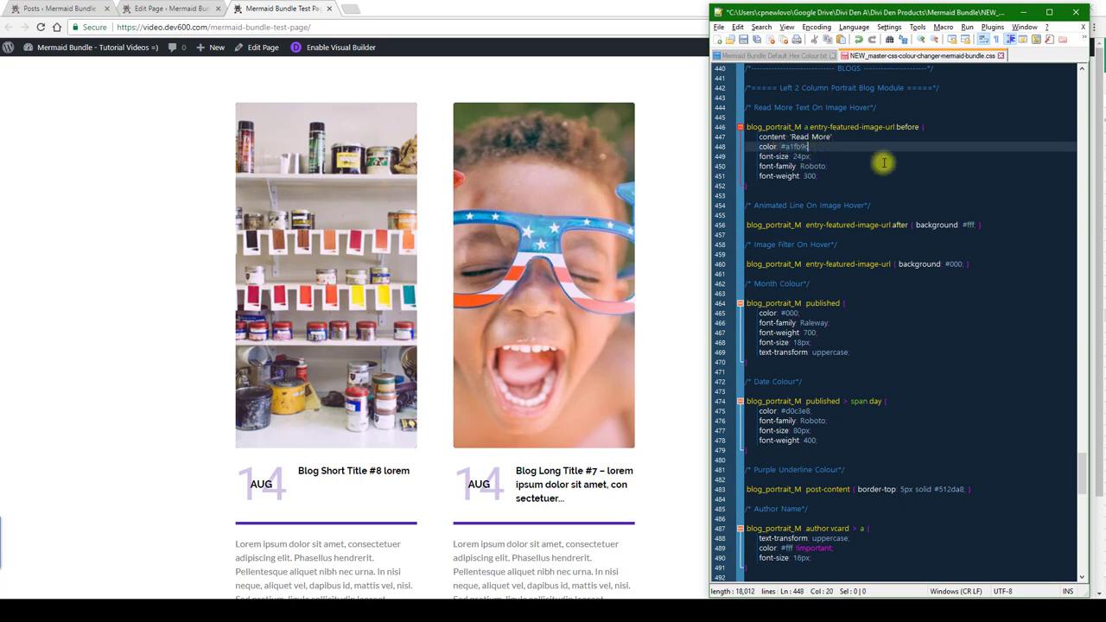
pyautogui.doubleClick(971, 225)
pyautogui.hotkey('ctrl', 'v')
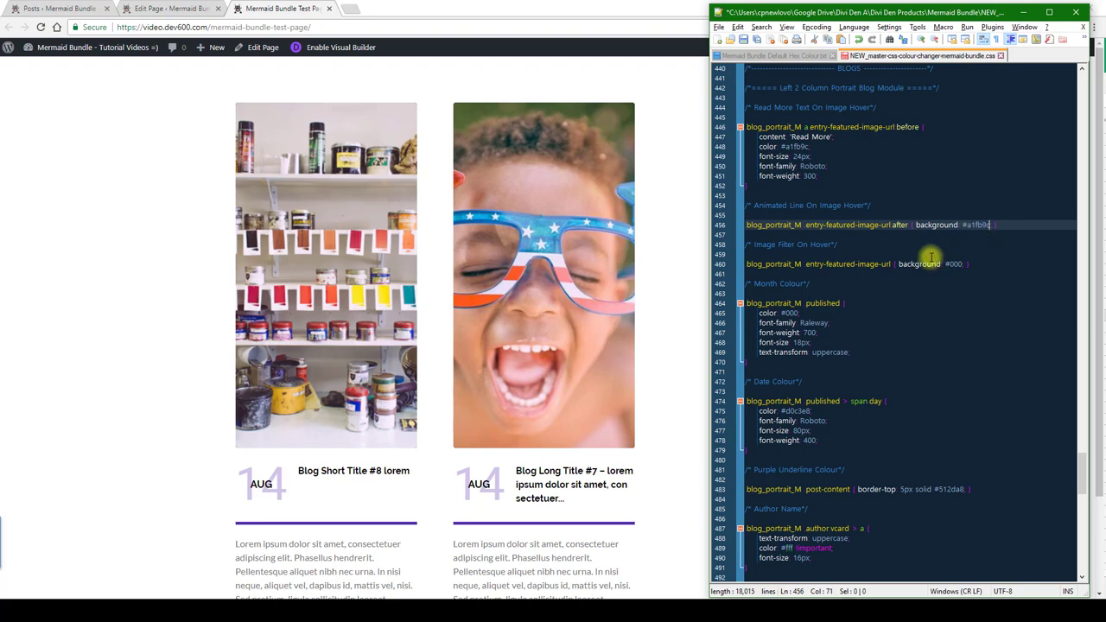
pyautogui.click(907, 244)
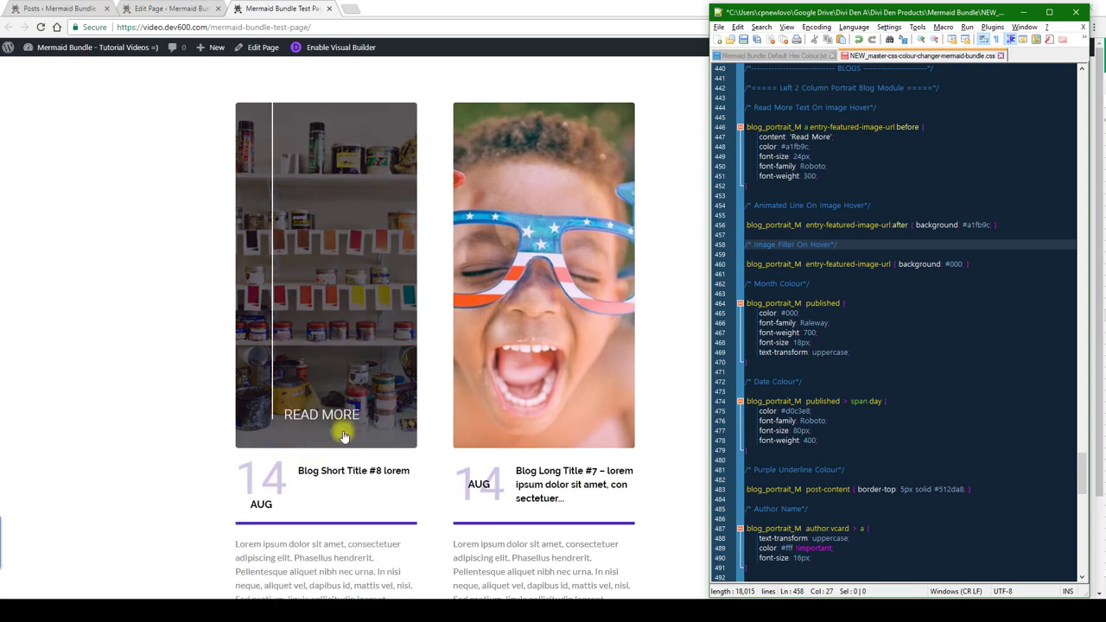
# Replace the month colour 000 with the bright green code 75d2f1.
pyautogui.click(805, 57)
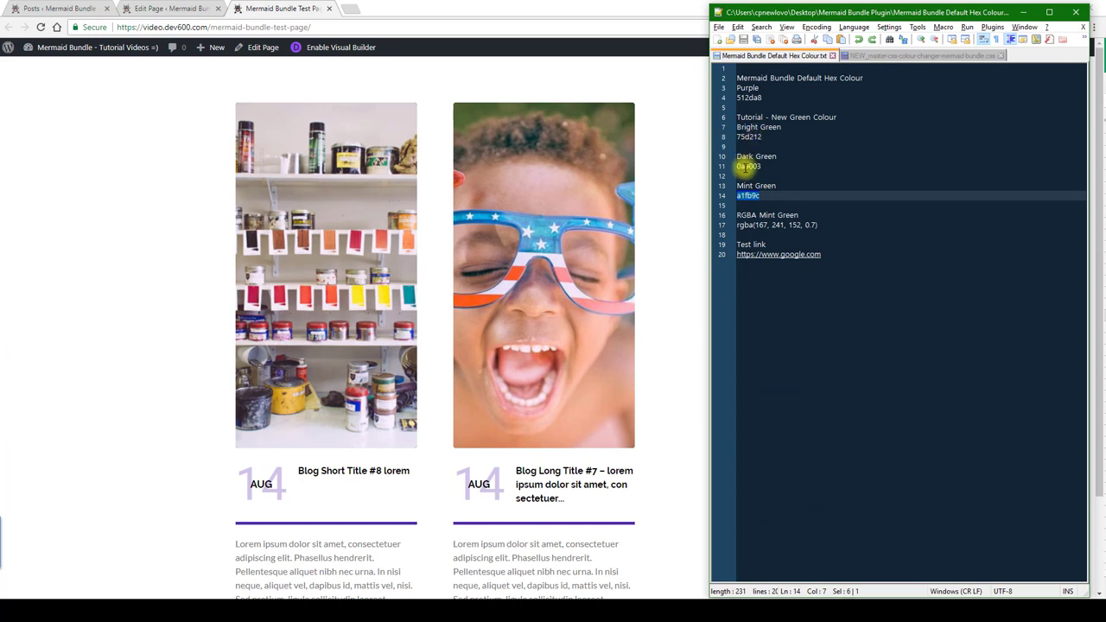
pyautogui.moveTo(737, 127); pyautogui.dragTo(749, 138)
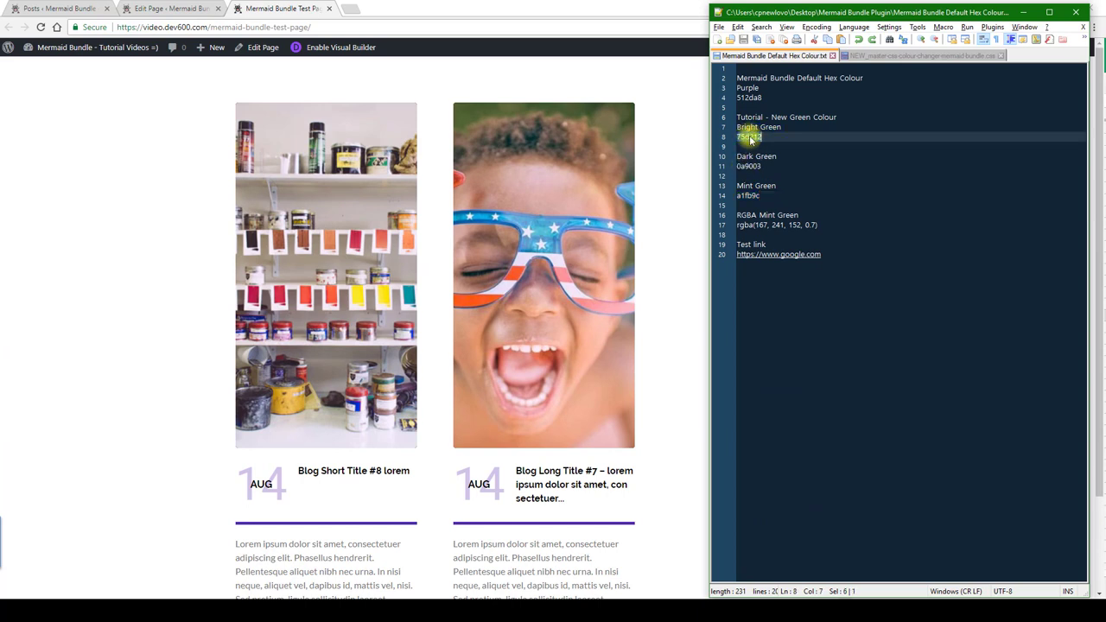
pyautogui.click(921, 56)
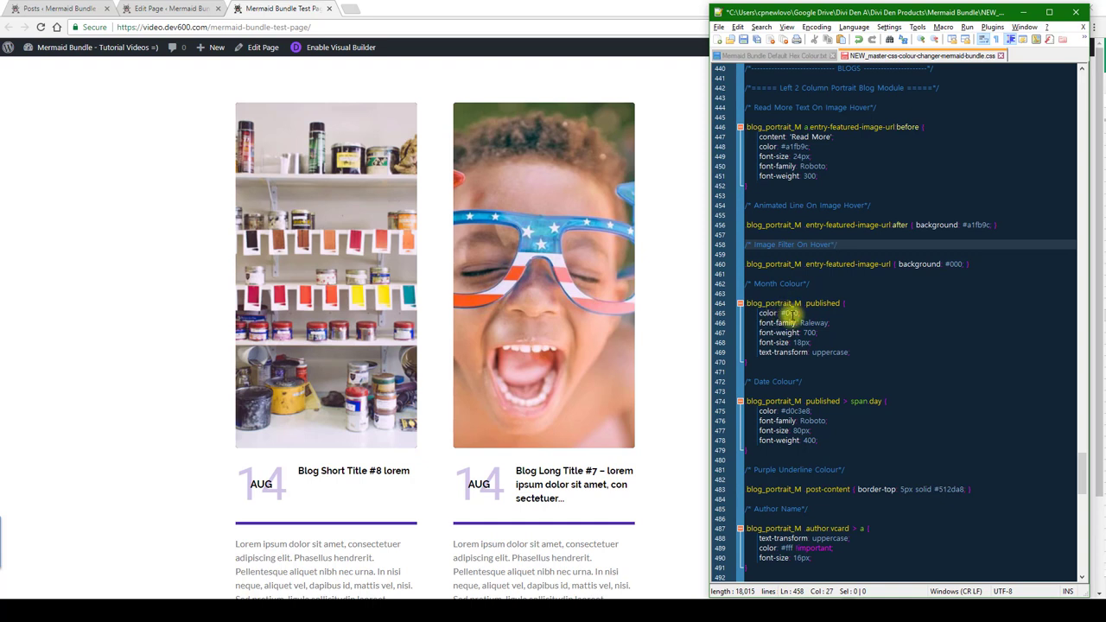
pyautogui.doubleClick(790, 313)
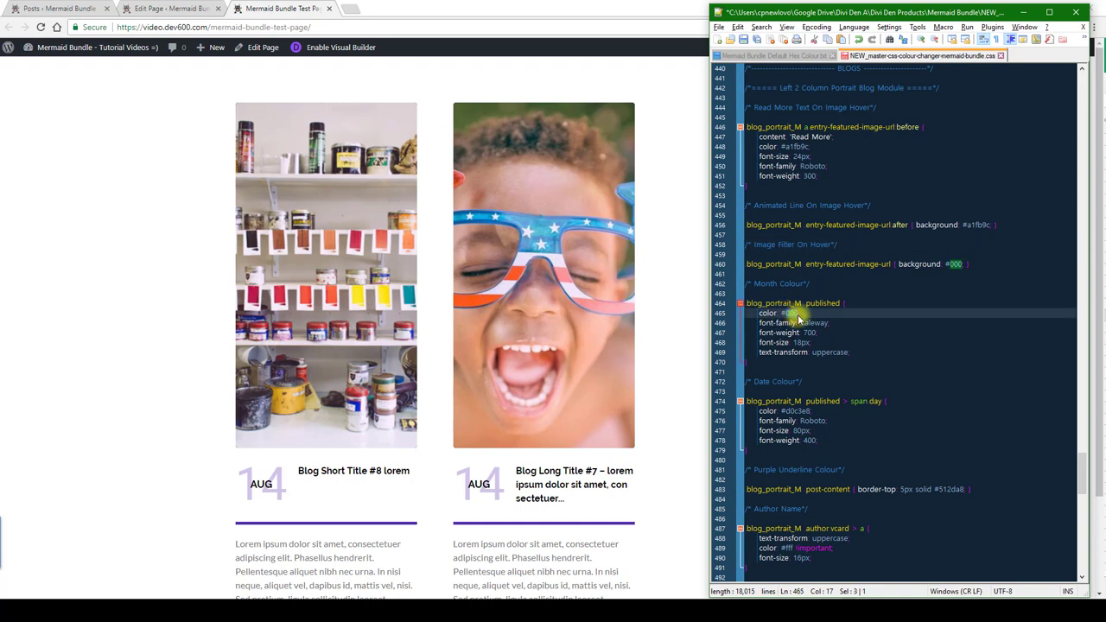
pyautogui.write('75d2f1')
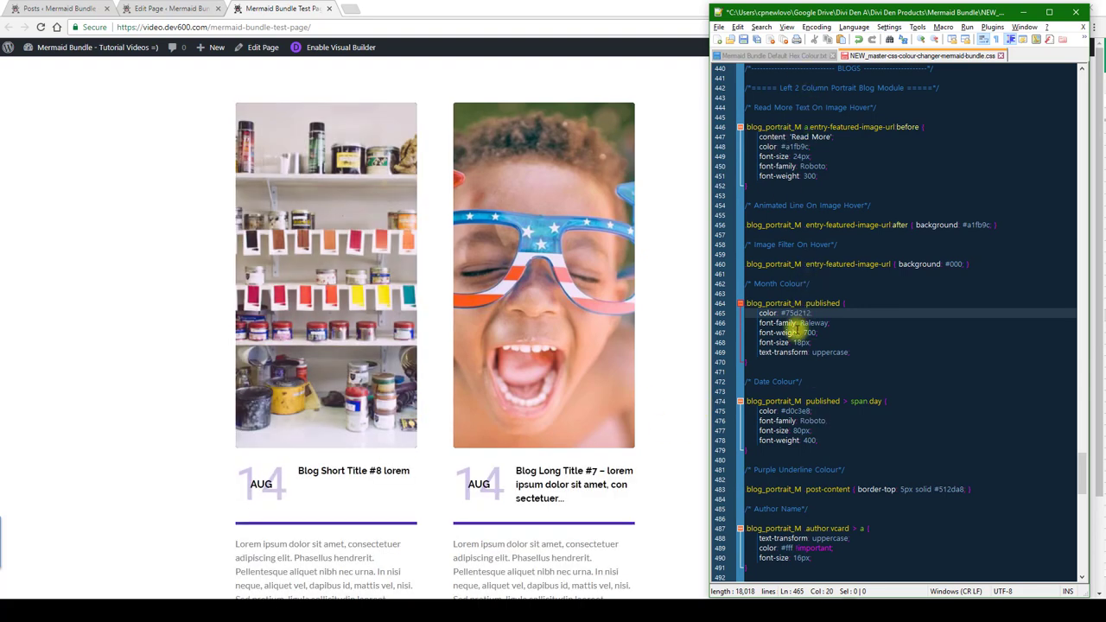
# Set the date number and underline colours to dark green #0a9003, then select the module's CSS block.
pyautogui.click(793, 57)
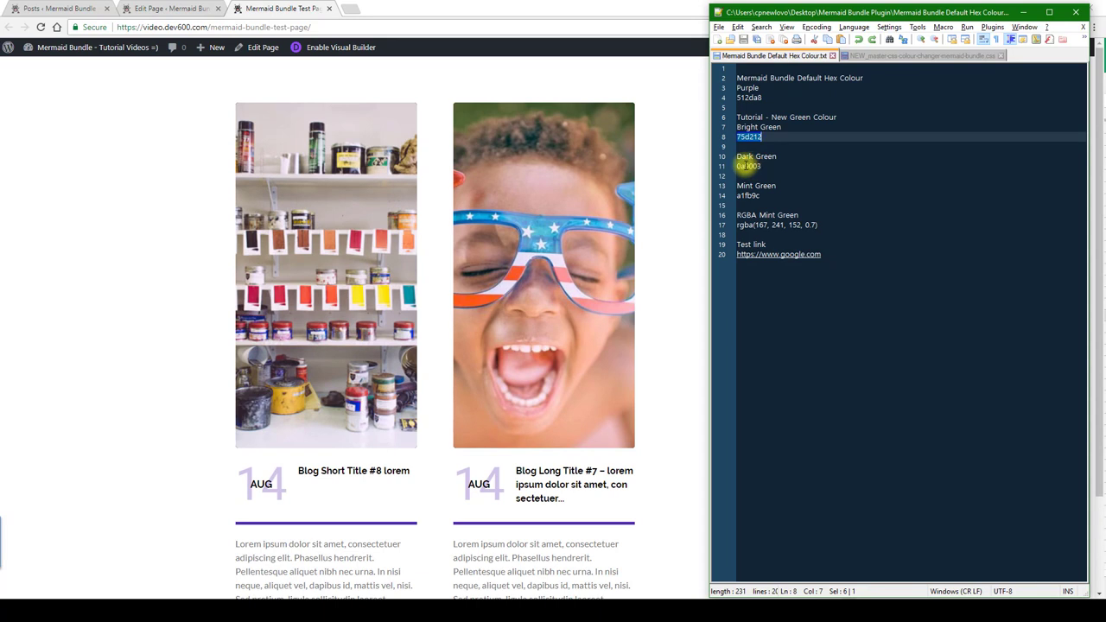
pyautogui.doubleClick(746, 166)
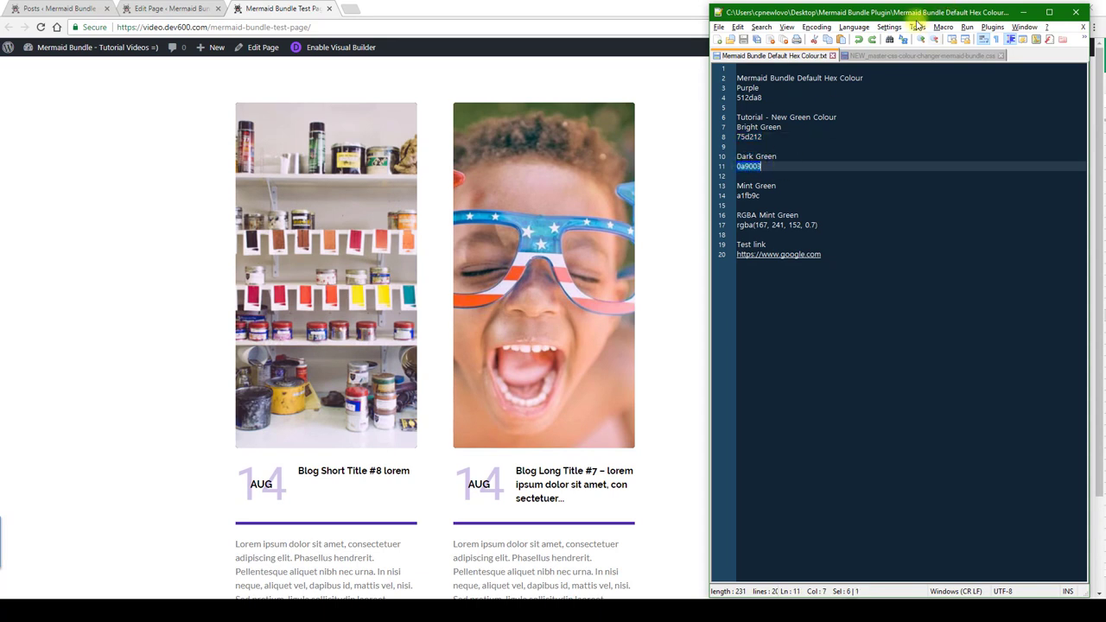
pyautogui.click(895, 58)
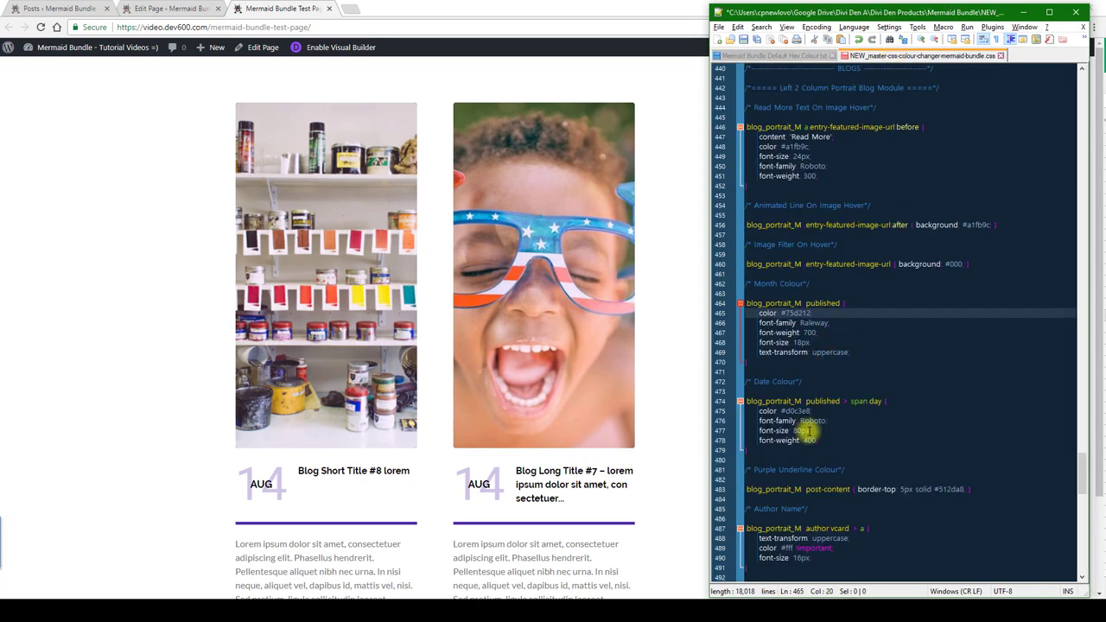
pyautogui.doubleClick(794, 411)
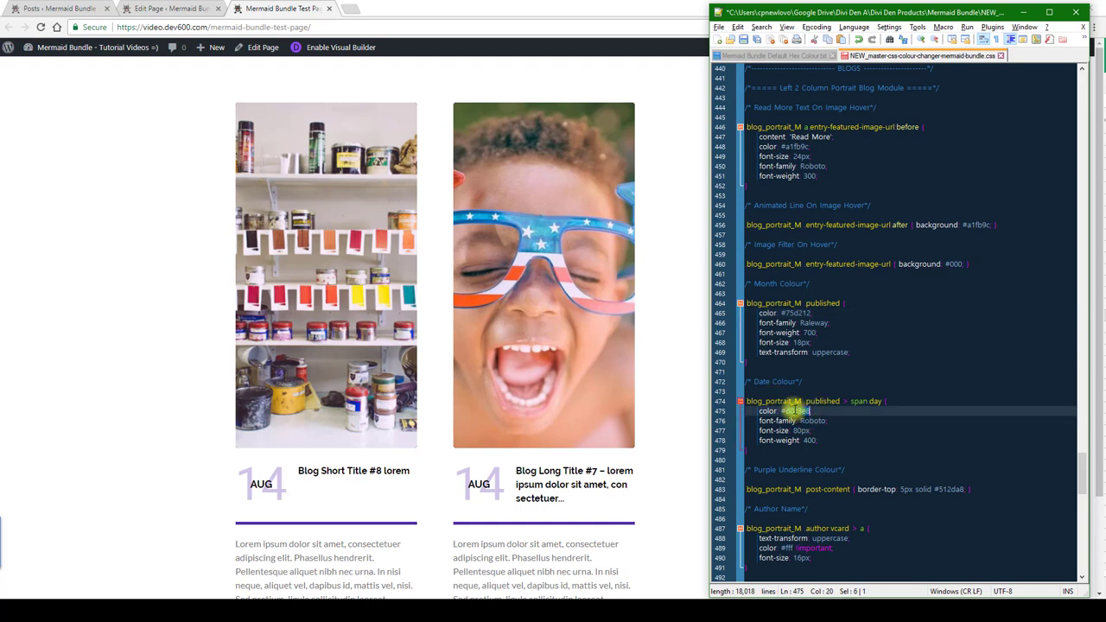
pyautogui.hotkey('ctrl', 'v')
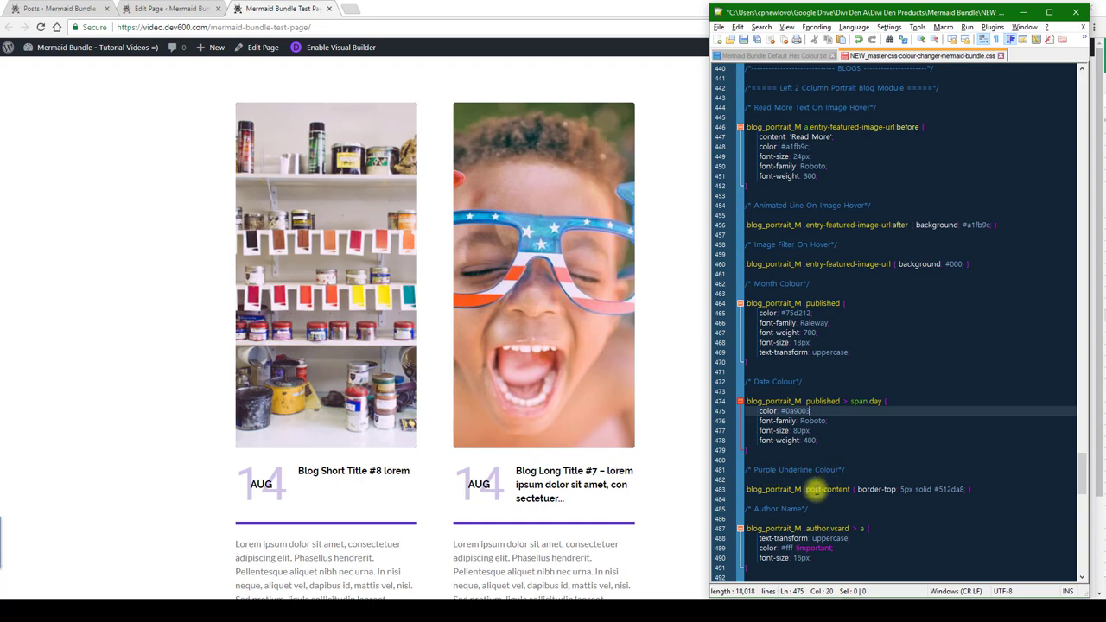
pyautogui.doubleClick(949, 489)
pyautogui.write('0a9003')
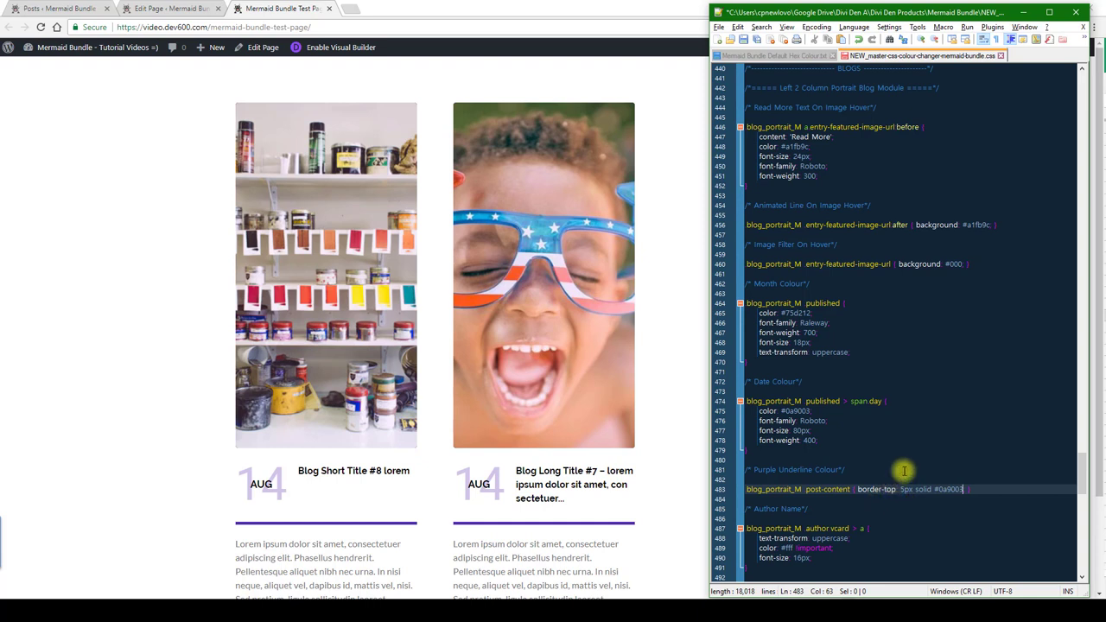
pyautogui.moveTo(970, 489)
pyautogui.mouseDown()
pyautogui.moveTo(752, 137)
pyautogui.moveTo(746, 89)
pyautogui.mouseUp()
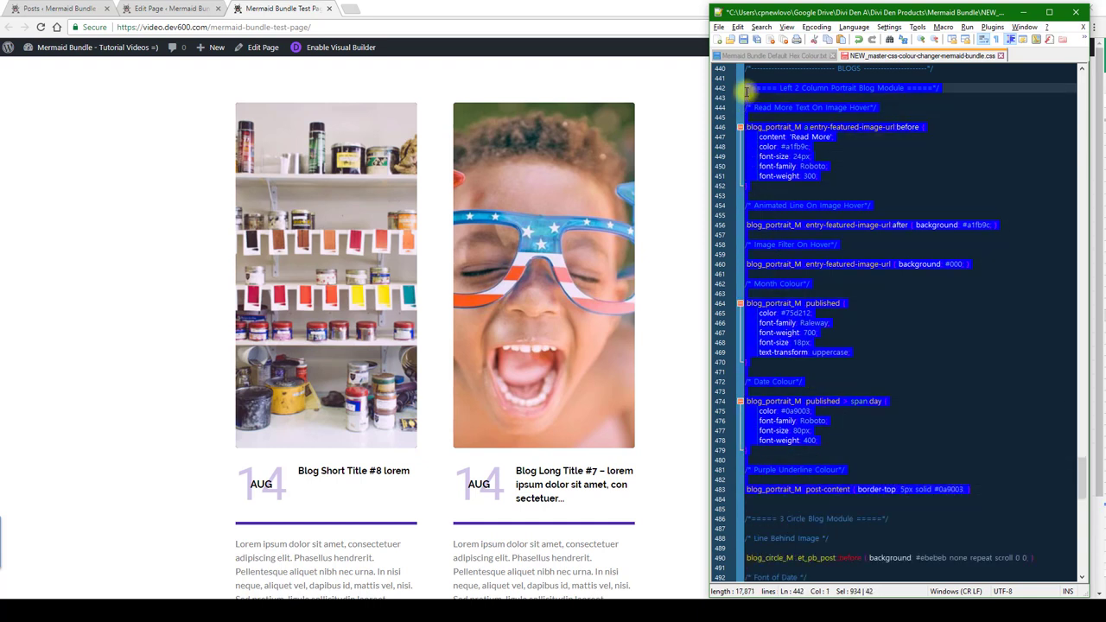
# Paste the portrait blog CSS into Divi's page Custom CSS, update the page, and reload the live page.
pyautogui.click(212, 6)
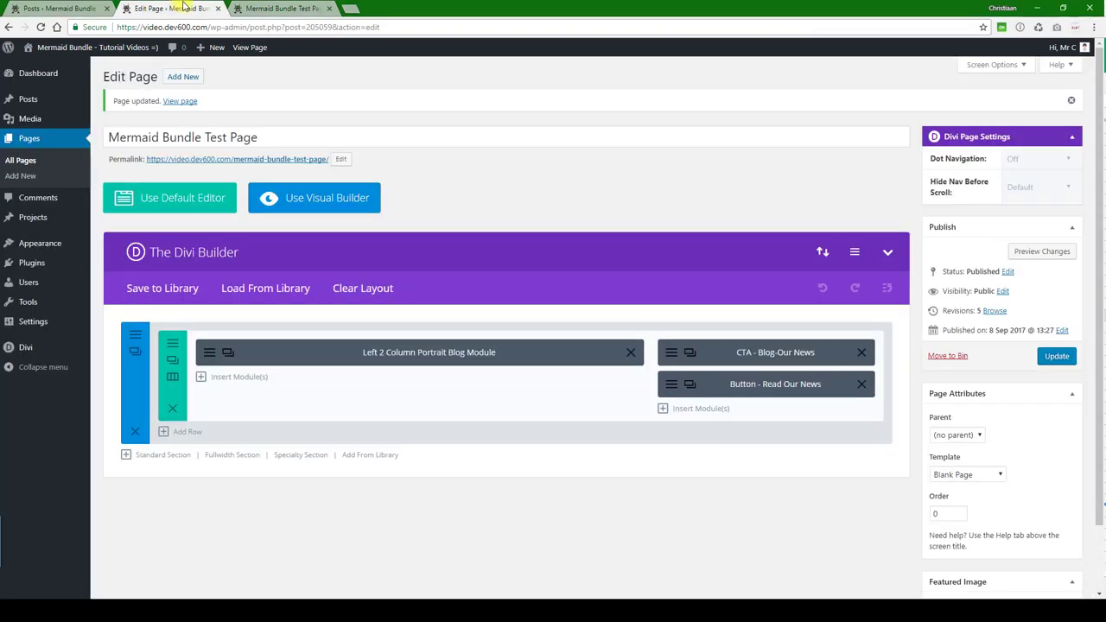
pyautogui.click(863, 251)
pyautogui.click(538, 316)
pyautogui.write('.blog_portrait_M .post-content { border-top: 5px solid #0a9003; }')
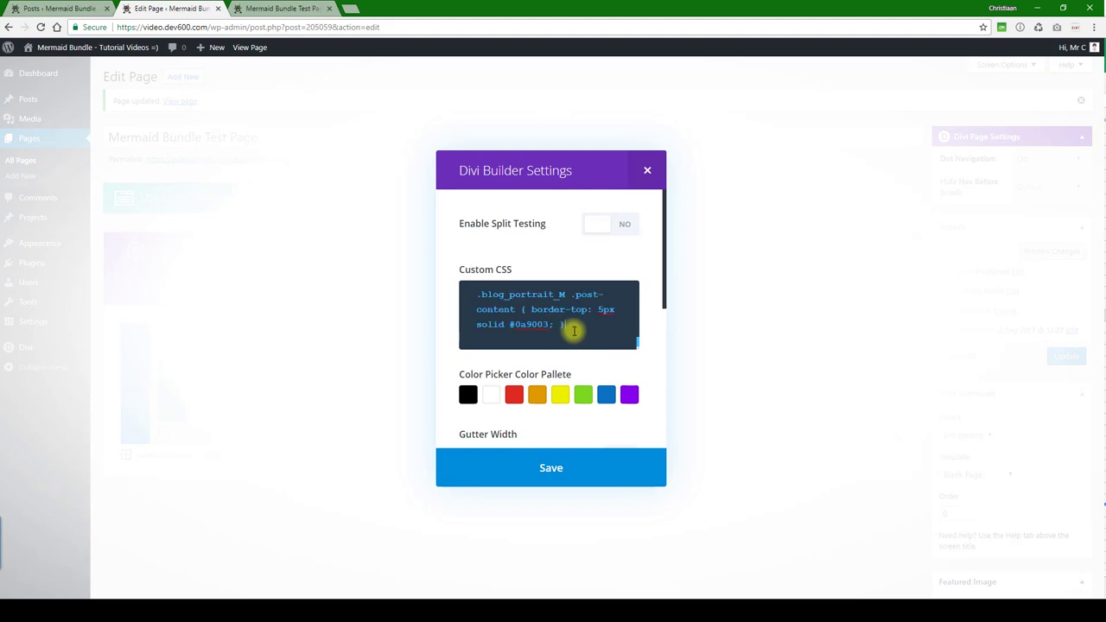
pyautogui.click(533, 455)
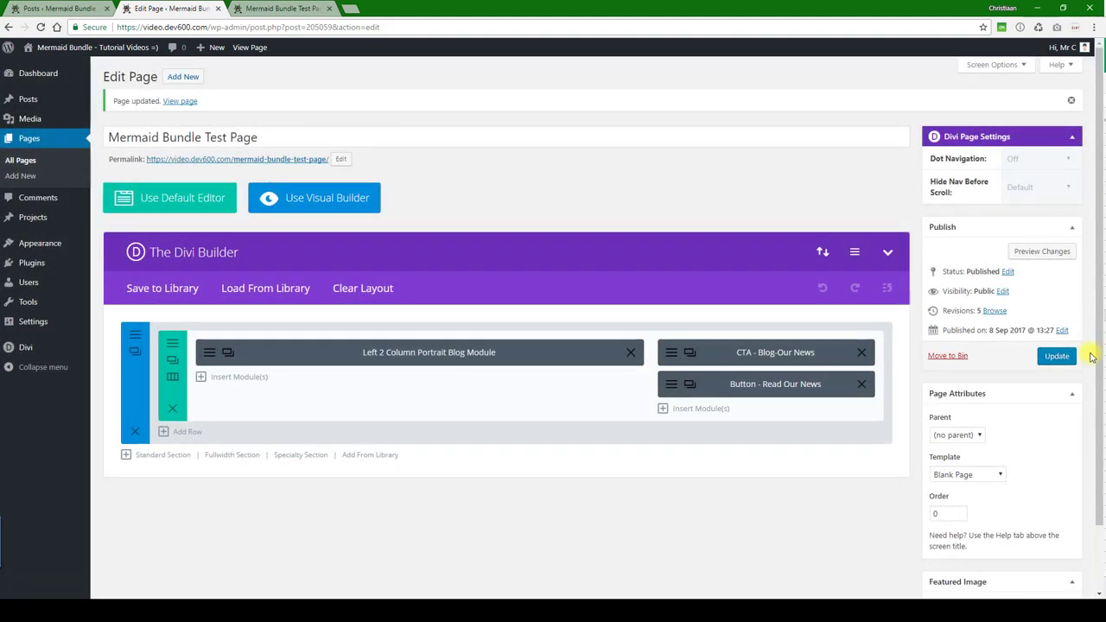
pyautogui.click(1061, 355)
pyautogui.click(285, 8)
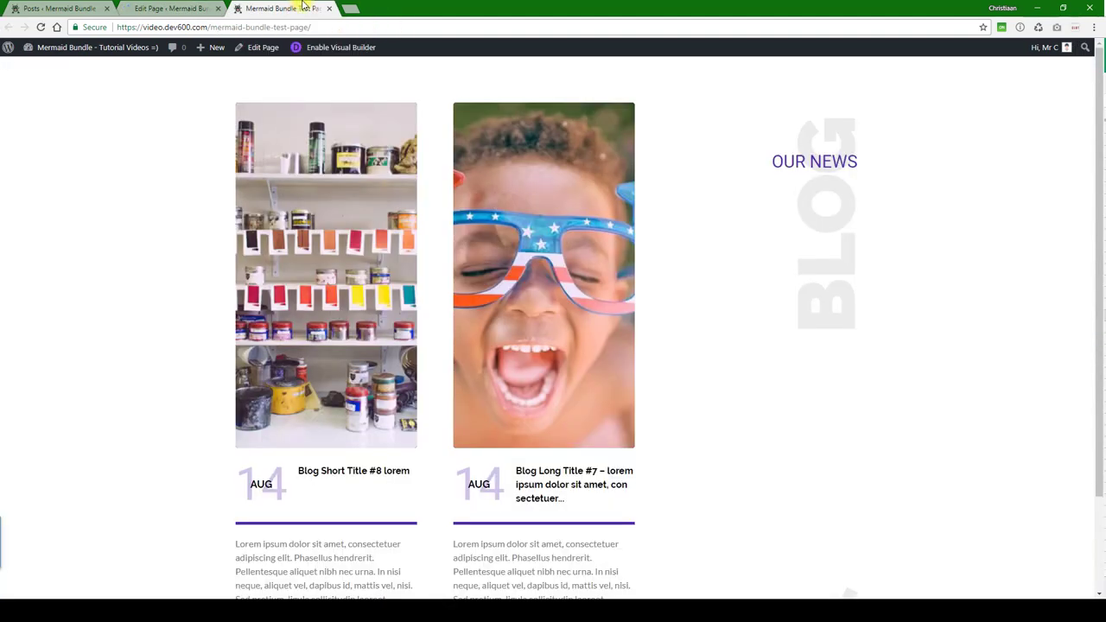
pyautogui.click(39, 27)
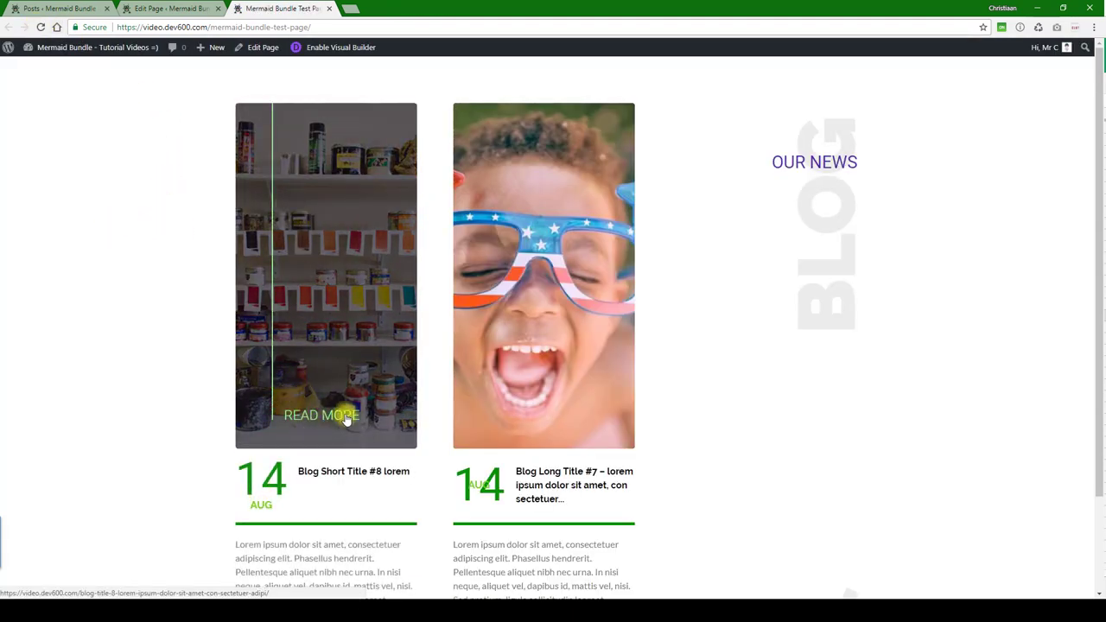
# Test the Read Our News button's jump link on the live page, then return to the Divi Builder.
pyautogui.scroll(-2, 343, 375)
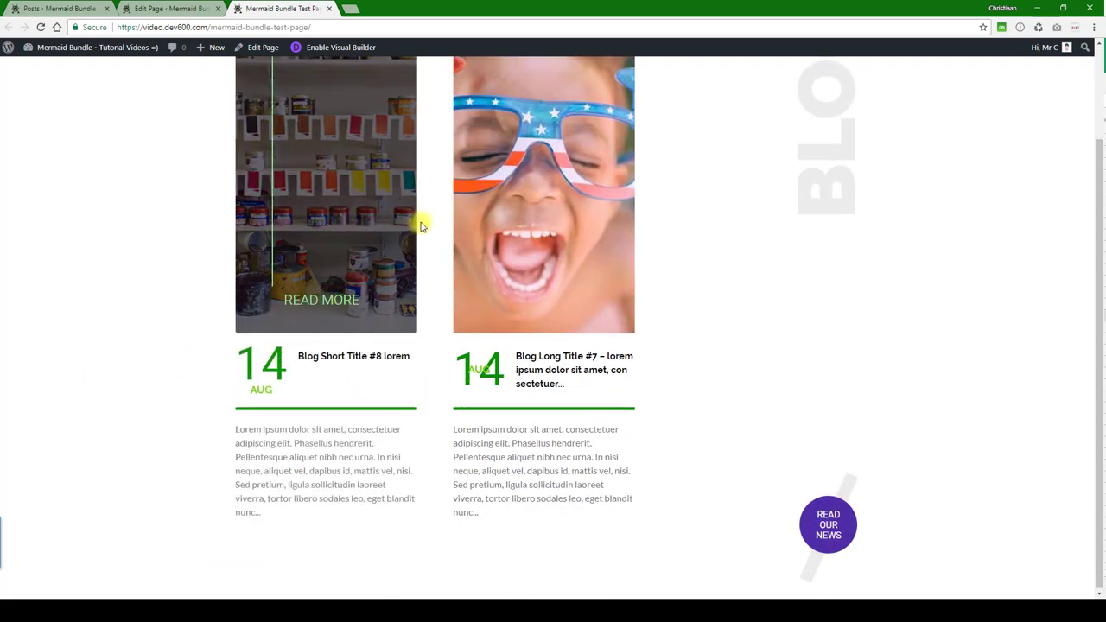
pyautogui.scroll(2, 345, 144)
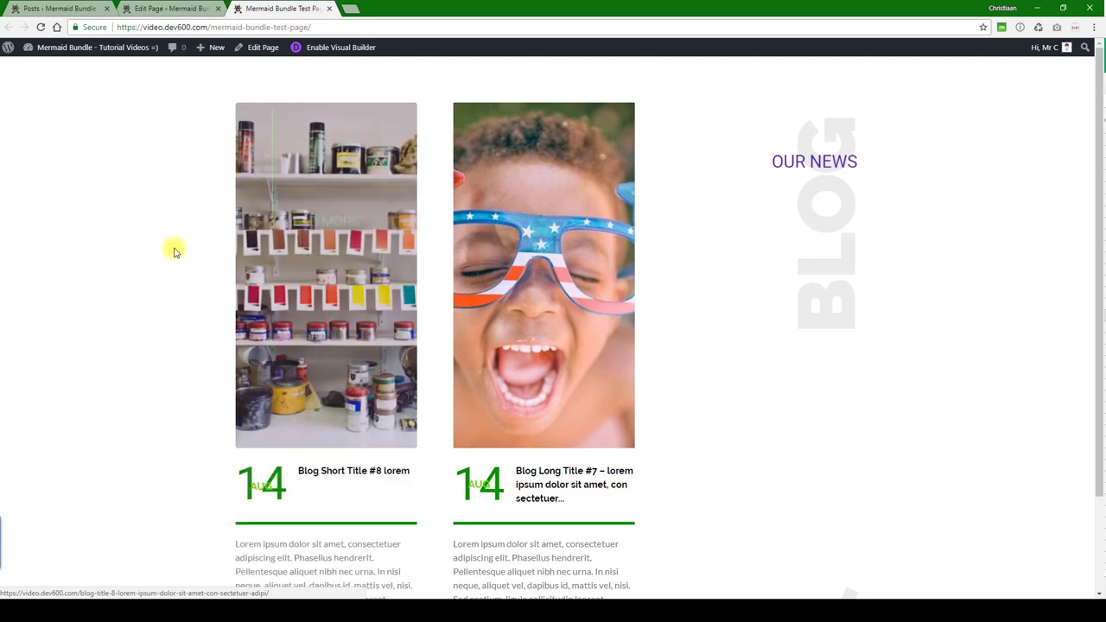
pyautogui.click(175, 7)
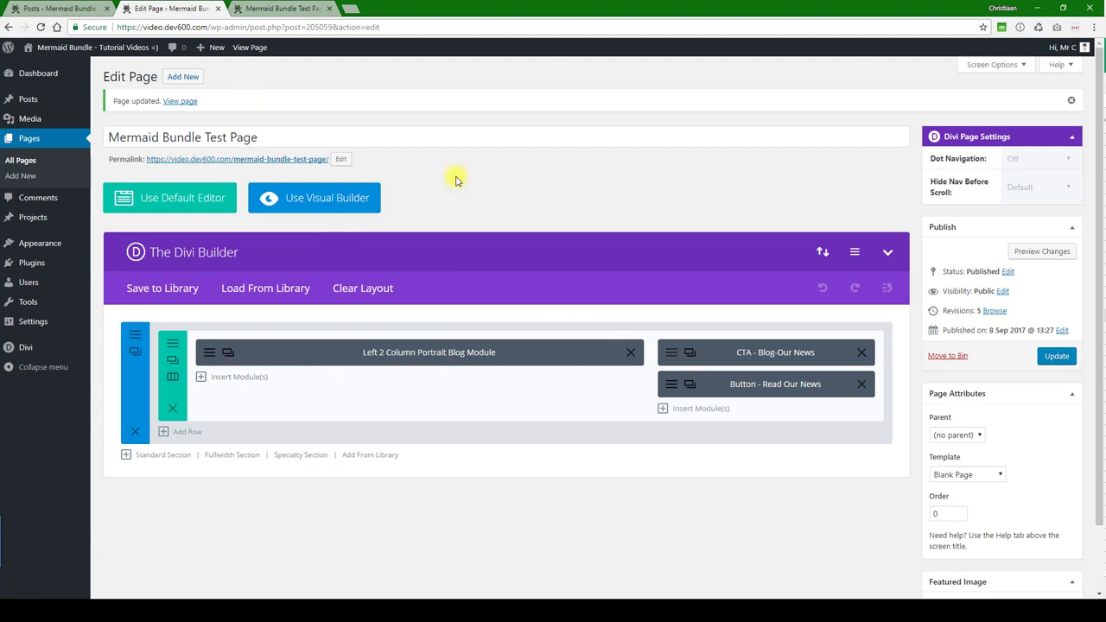
pyautogui.click(272, 7)
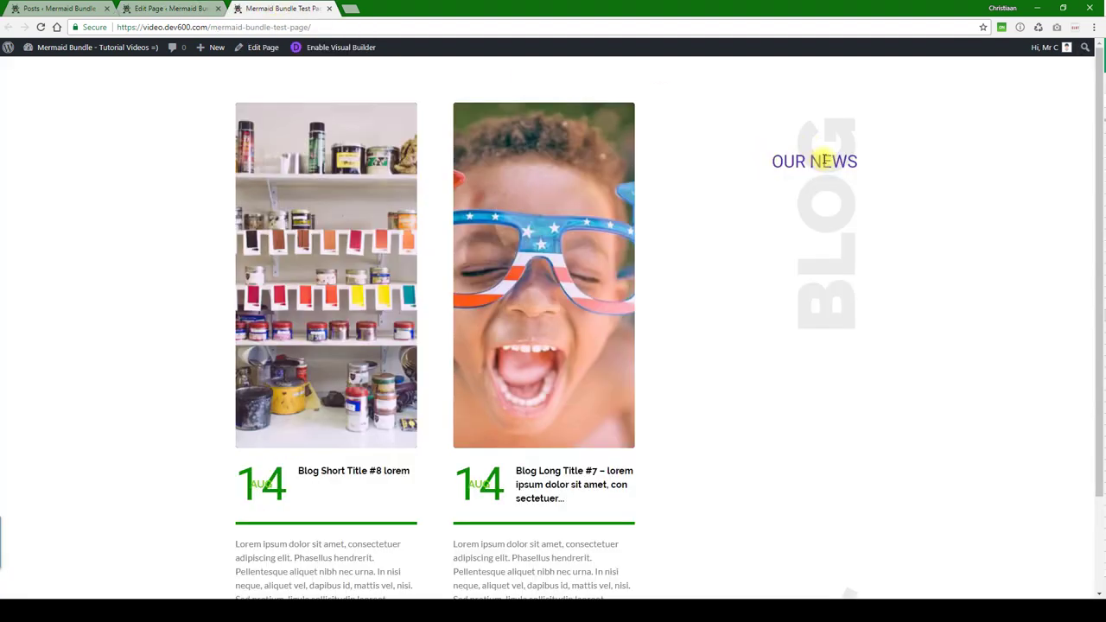
pyautogui.scroll(-2, 830, 247)
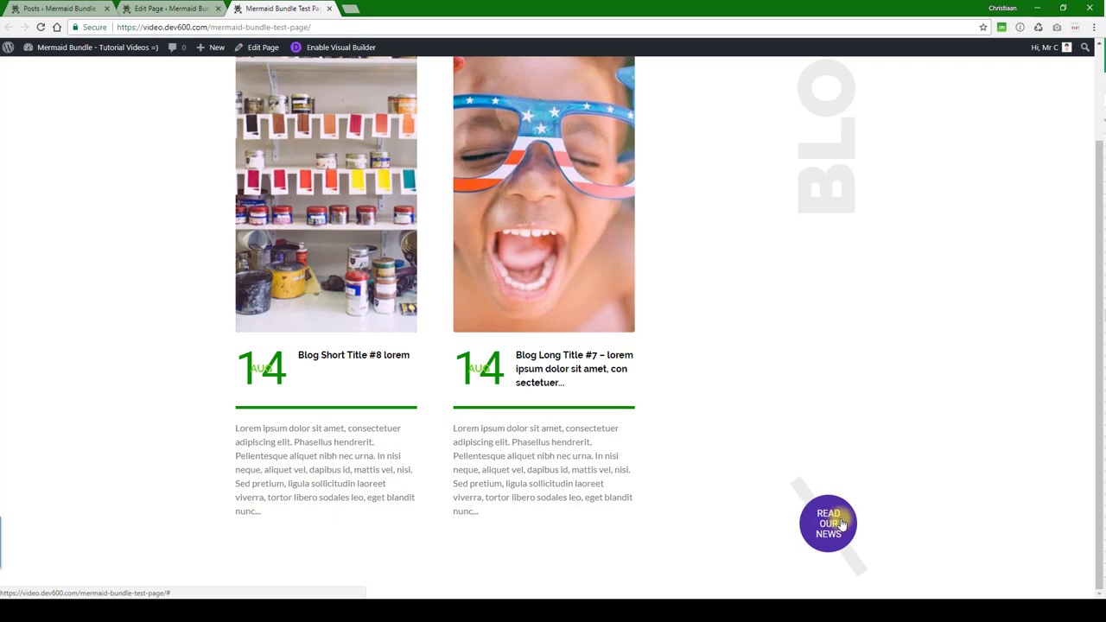
pyautogui.click(842, 523)
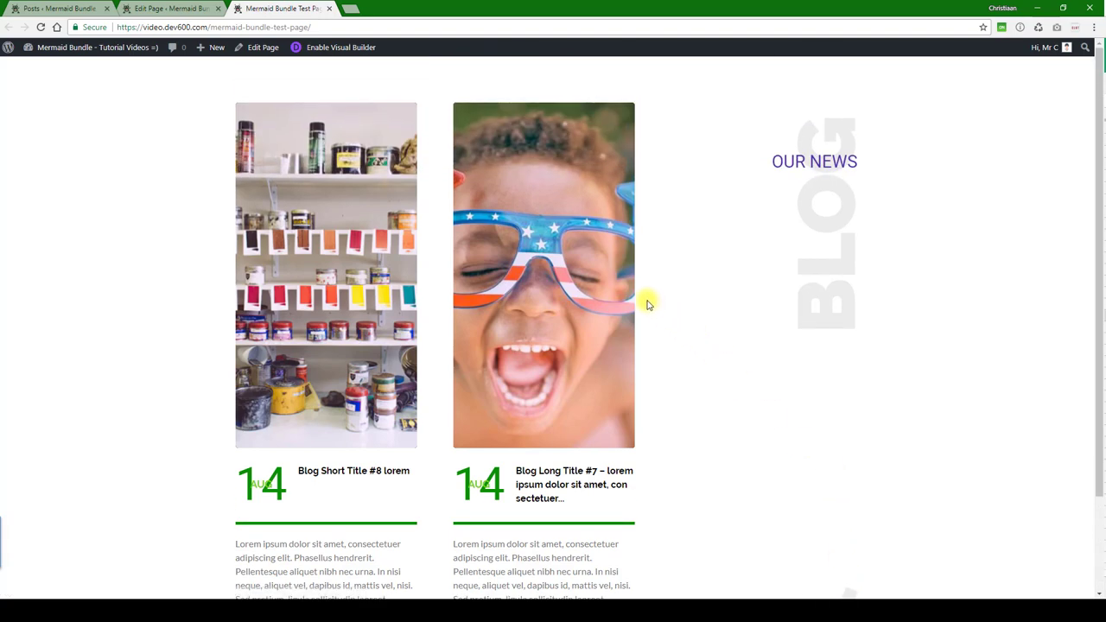
pyautogui.scroll(-2, 750, 288)
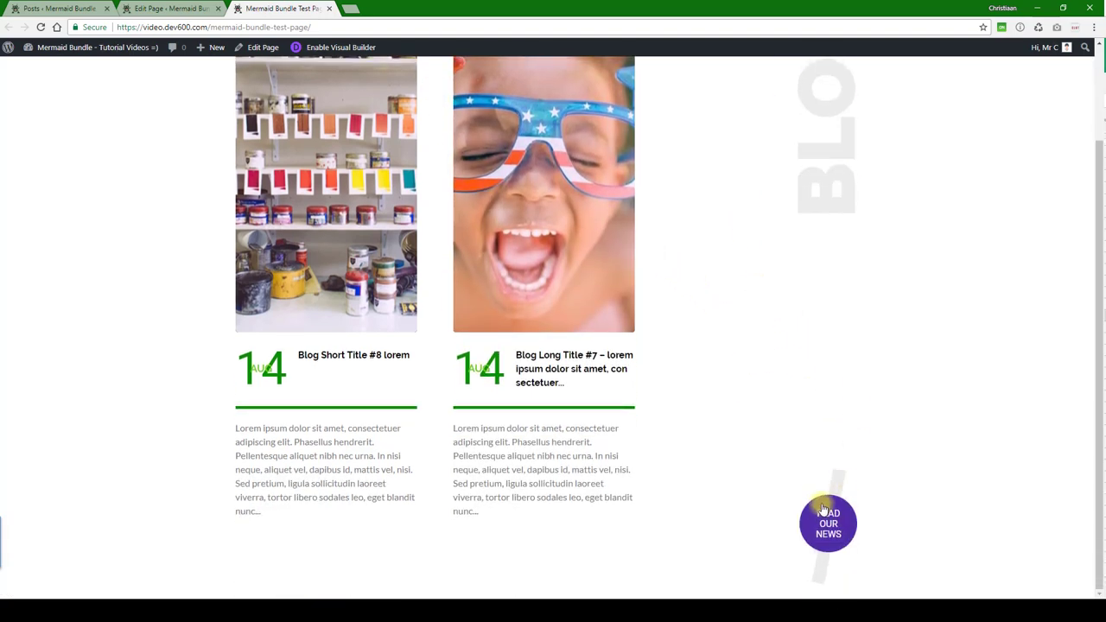
pyautogui.moveTo(543, 195)
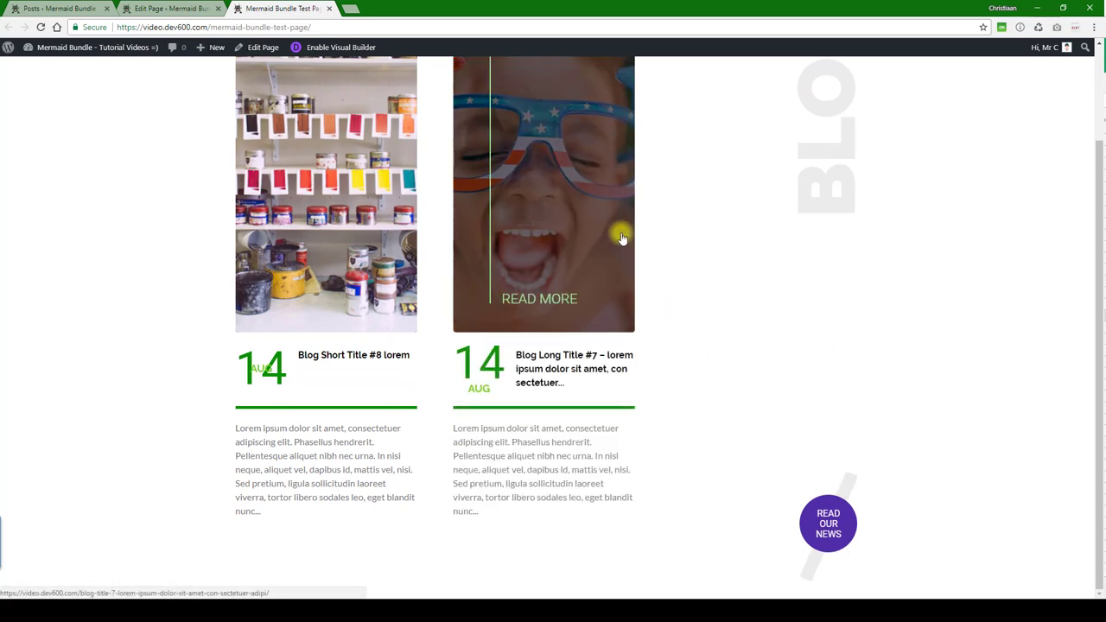
pyautogui.click(169, 9)
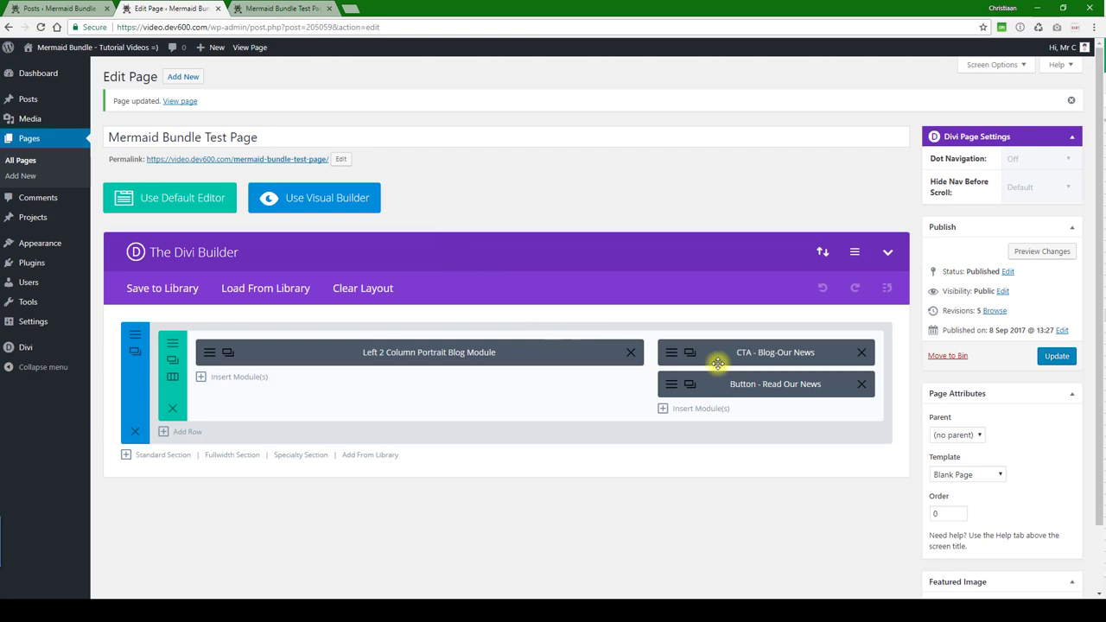
# Open the Read Our News button module and scroll through its Design tab settings.
pyautogui.click(674, 385)
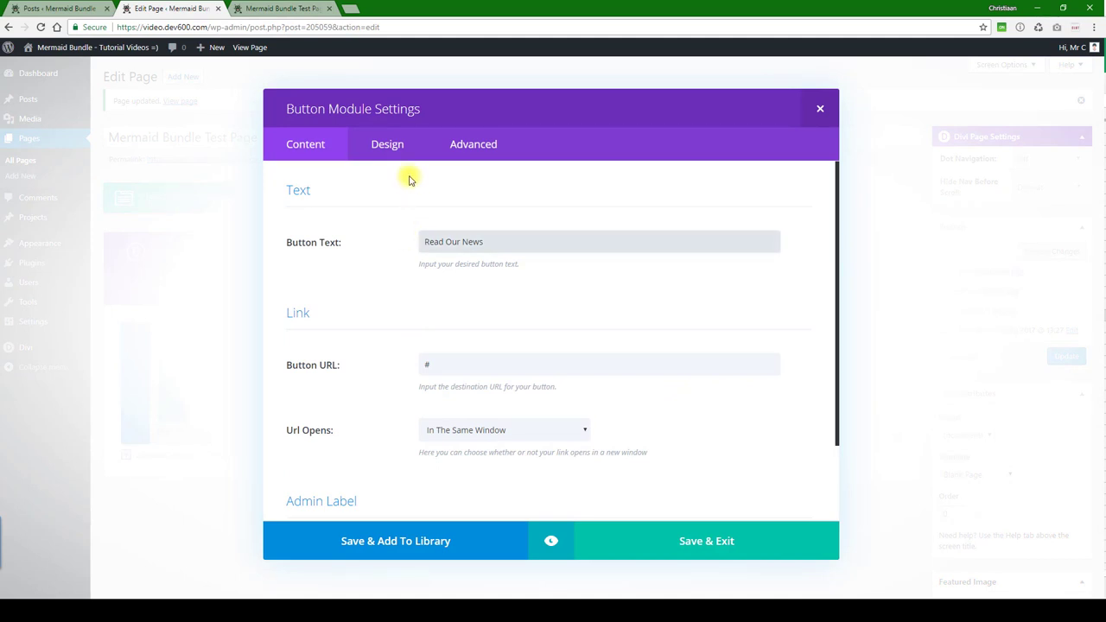
pyautogui.click(387, 145)
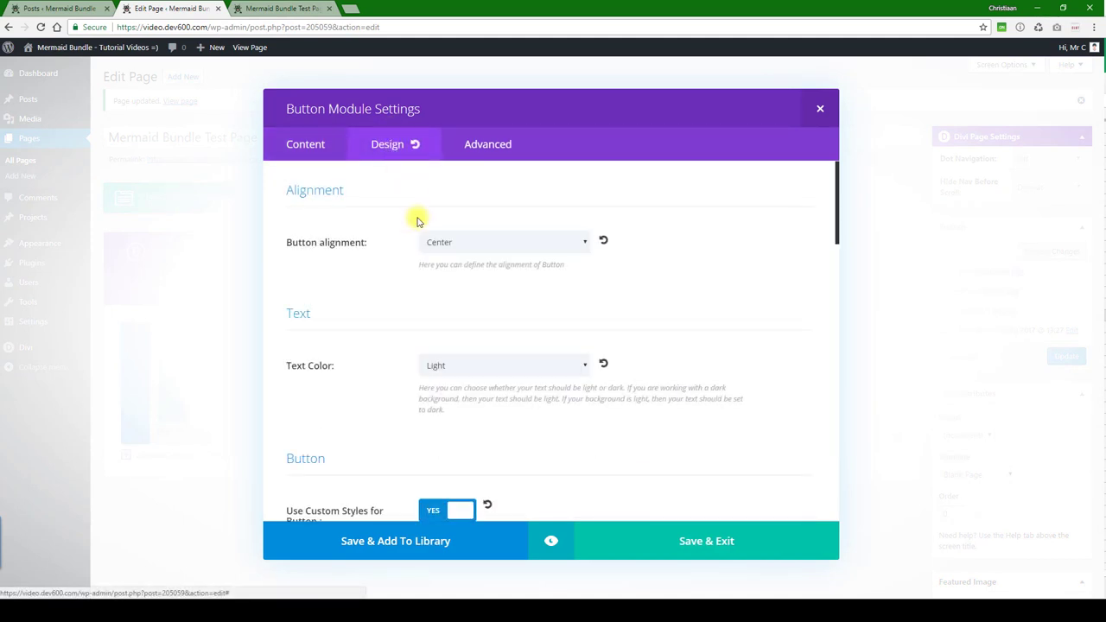
pyautogui.scroll(-3, 420, 240)
pyautogui.scroll(-1, 420, 239)
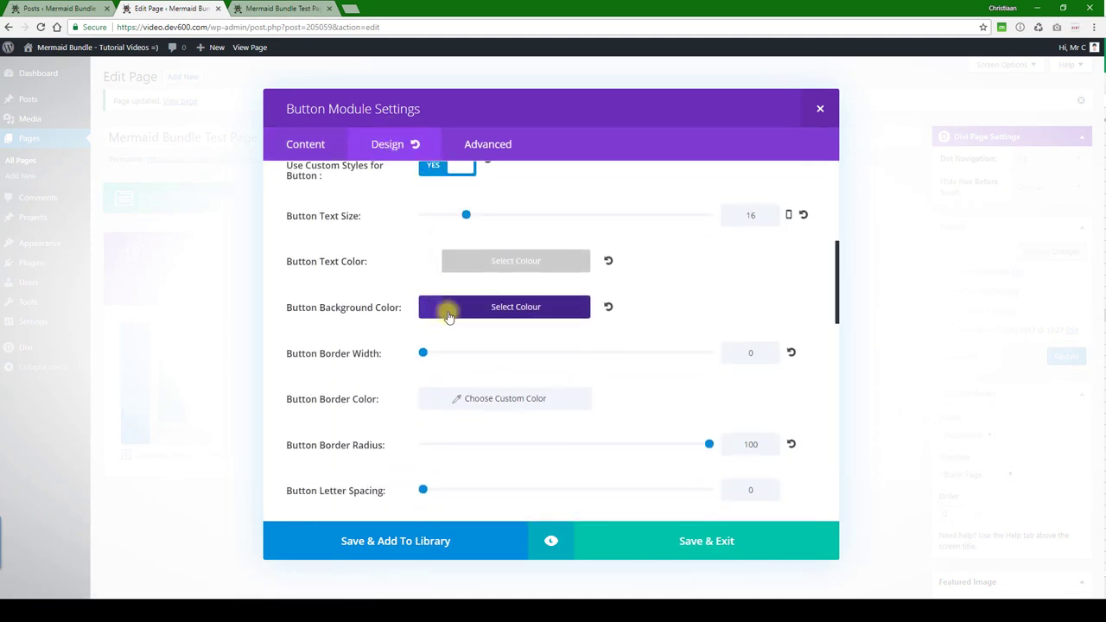
pyautogui.scroll(-1, 467, 308)
pyautogui.scroll(-2, 469, 314)
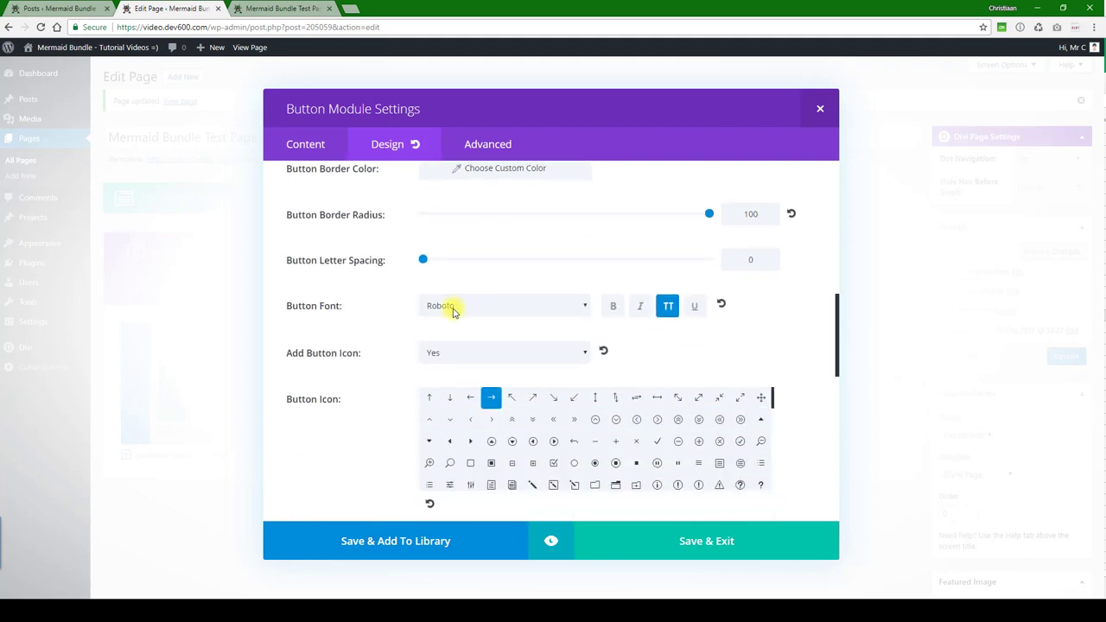
pyautogui.scroll(-2, 432, 309)
pyautogui.scroll(-1, 371, 349)
pyautogui.scroll(-2, 372, 348)
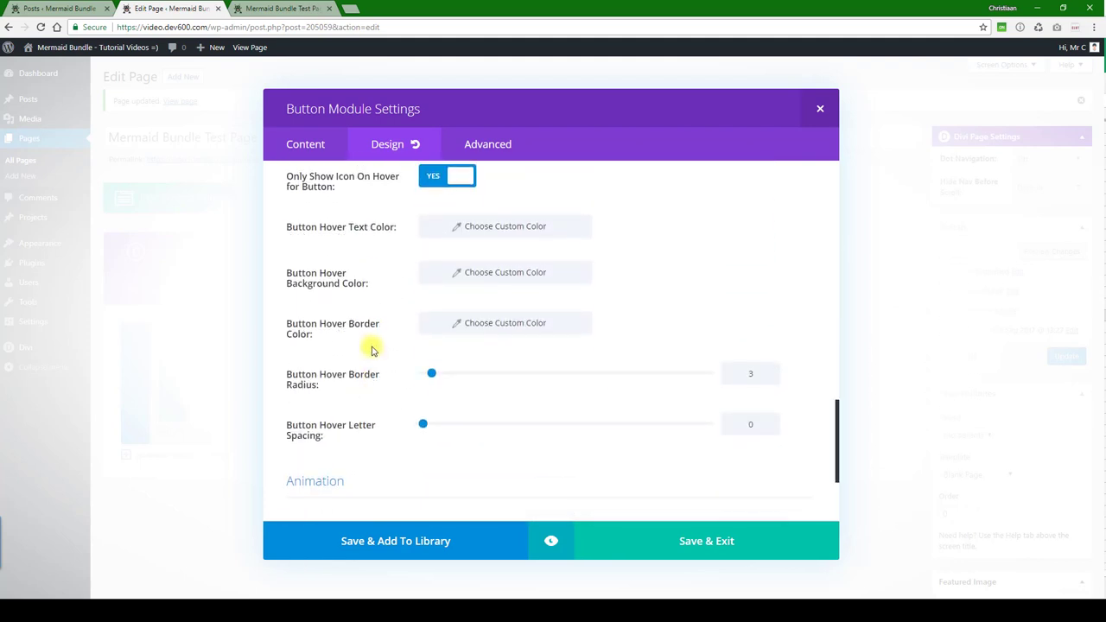
pyautogui.scroll(-2, 374, 347)
pyautogui.scroll(5, 374, 329)
pyautogui.scroll(5, 374, 302)
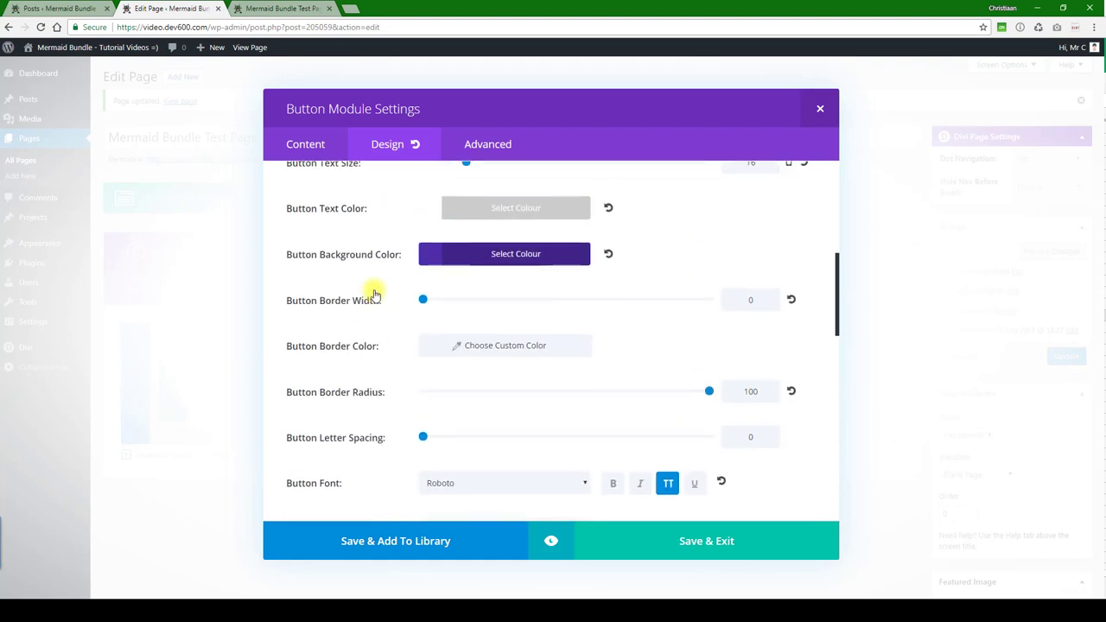
# Preview how the Read Our News button renders from its Advanced settings.
pyautogui.click(487, 144)
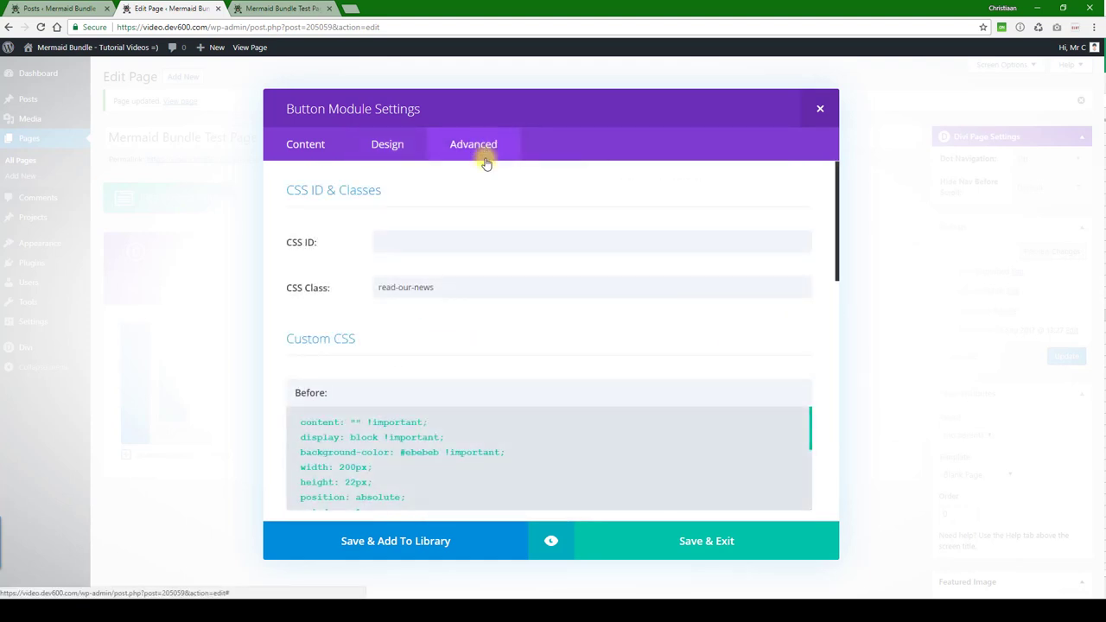
pyautogui.scroll(-1, 467, 332)
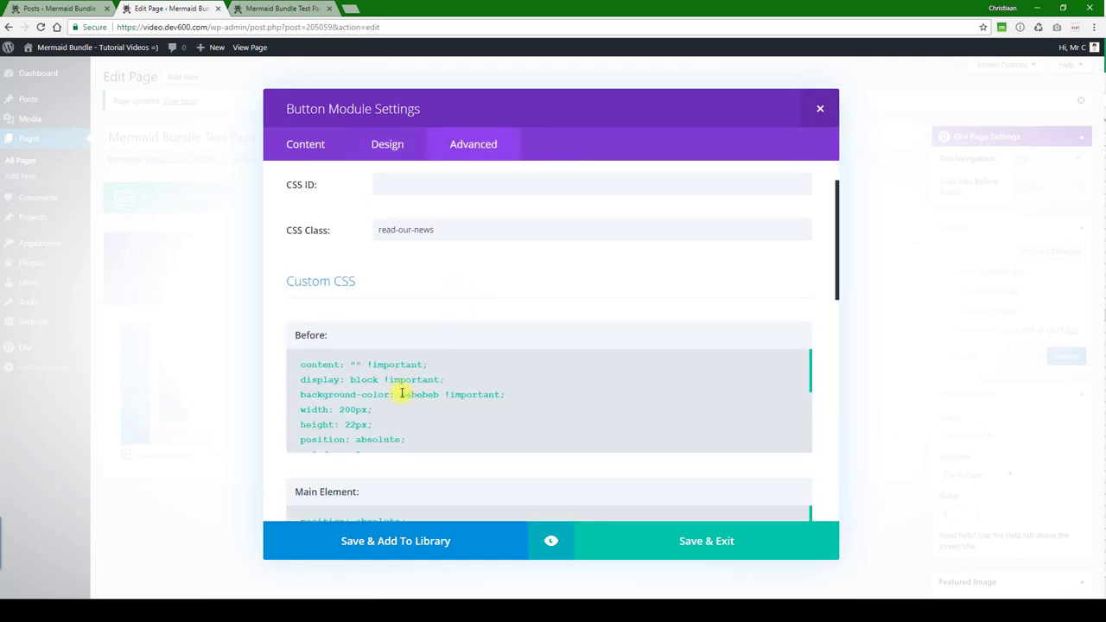
pyautogui.click(550, 540)
pyautogui.scroll(-5, 721, 427)
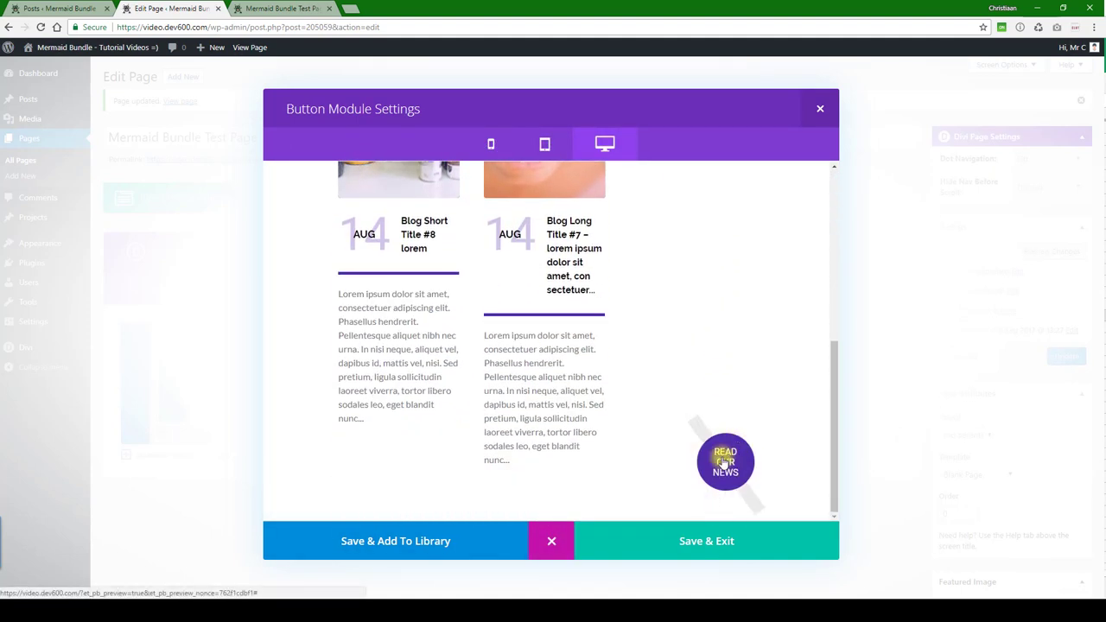
pyautogui.click(553, 539)
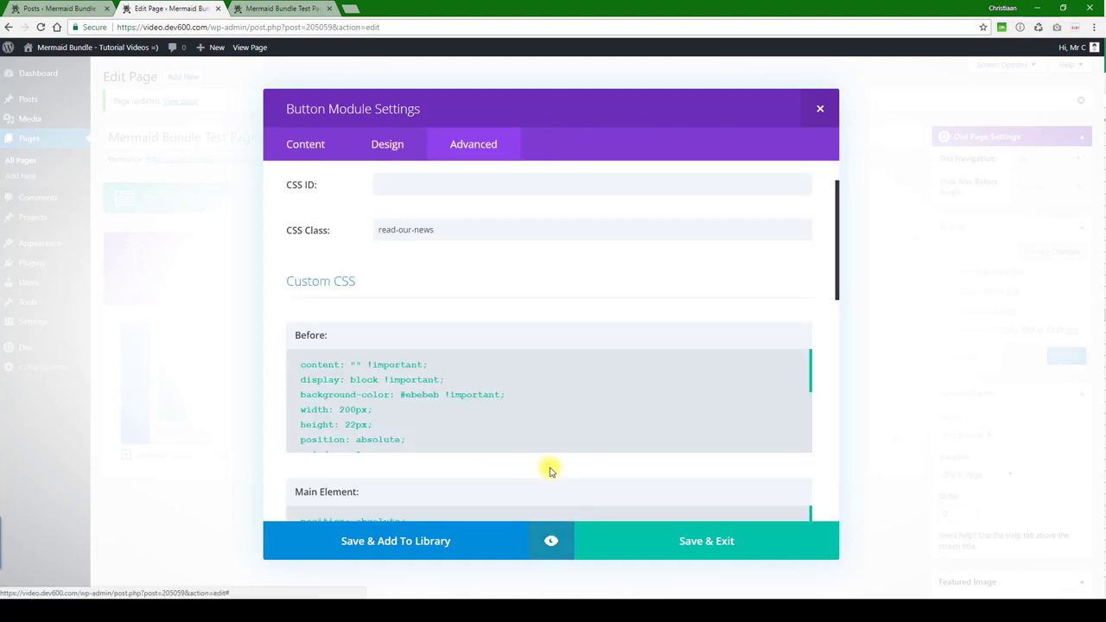
# Review the button's Before, main-element and After custom CSS, marking the #ebebeb background.
pyautogui.scroll(-2, 506, 403)
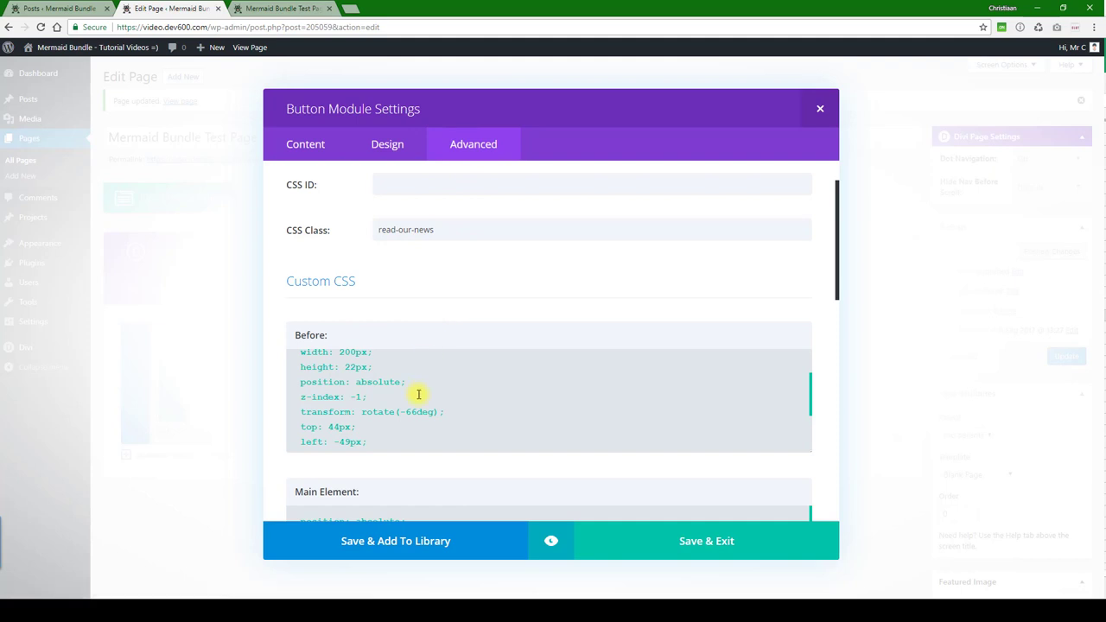
pyautogui.scroll(2, 415, 402)
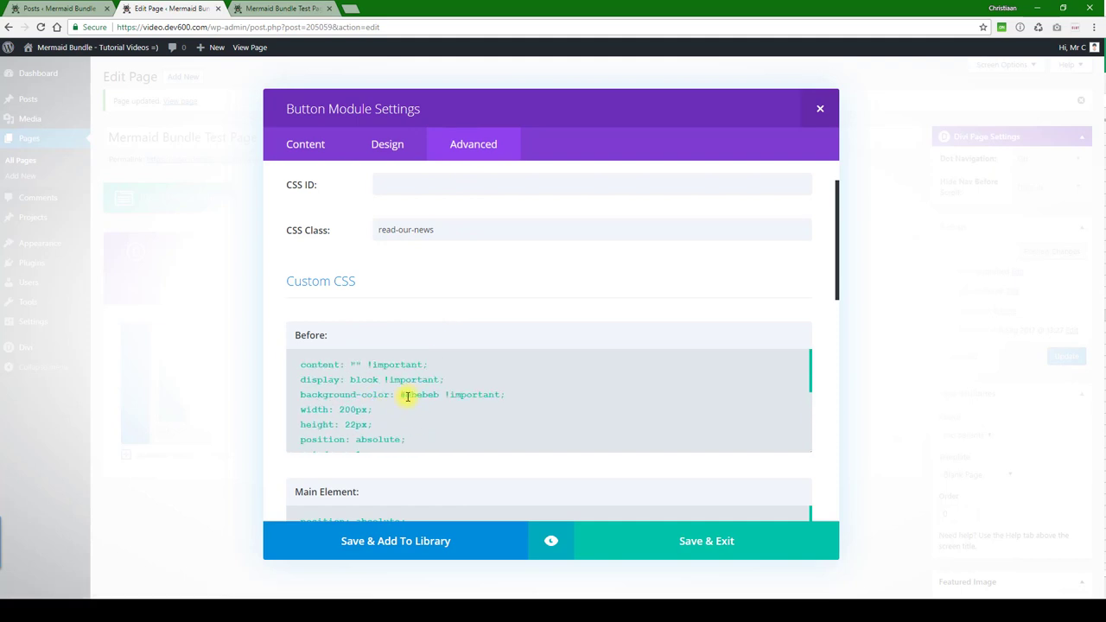
pyautogui.moveTo(405, 395); pyautogui.dragTo(438, 395)
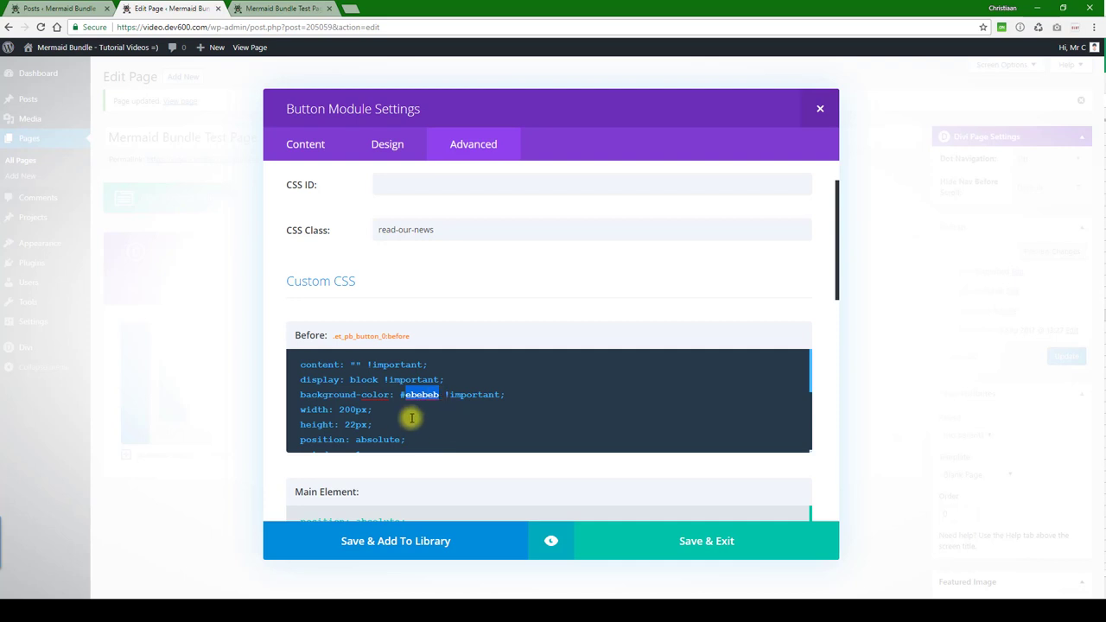
pyautogui.scroll(-2, 422, 397)
pyautogui.scroll(-2, 423, 400)
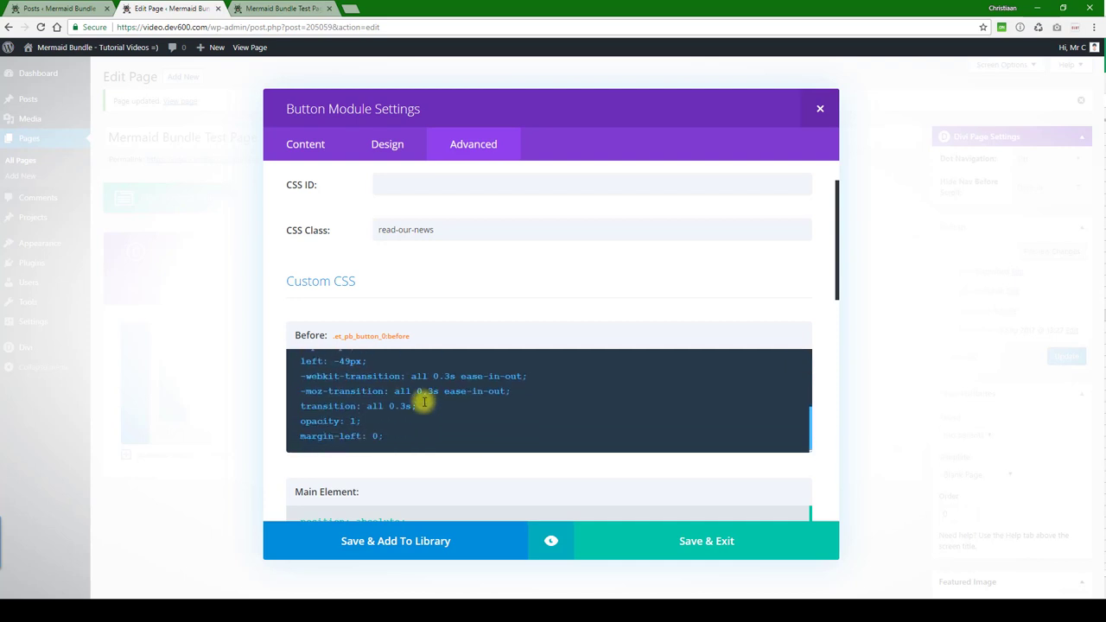
pyautogui.scroll(-2, 423, 403)
pyautogui.scroll(-3, 423, 402)
pyautogui.scroll(-2, 417, 411)
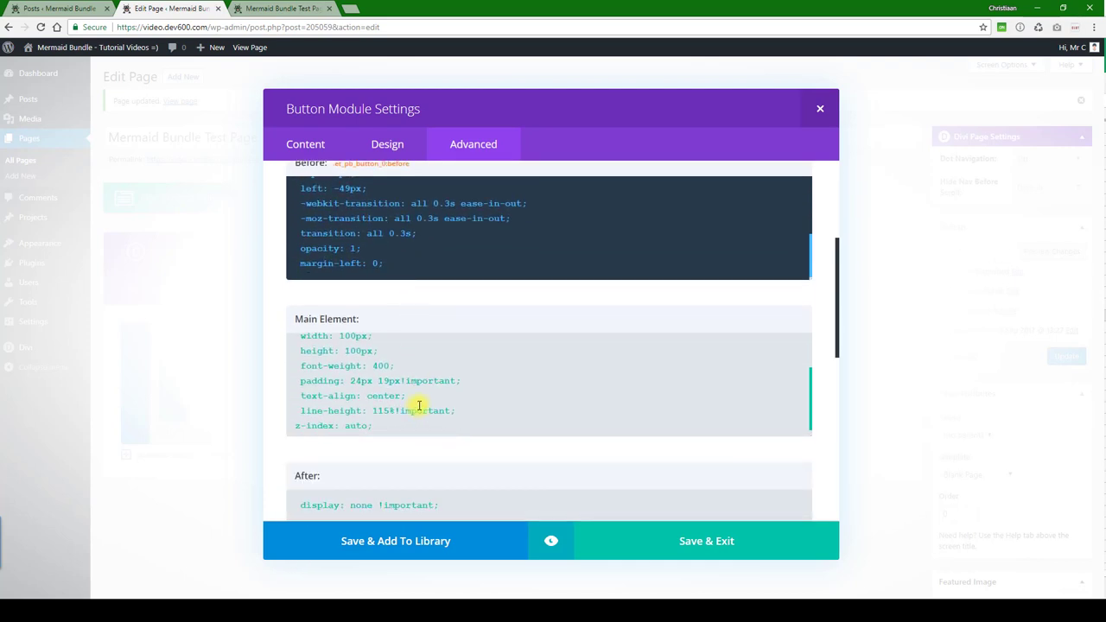
pyautogui.scroll(-1, 419, 405)
pyautogui.scroll(-3, 451, 470)
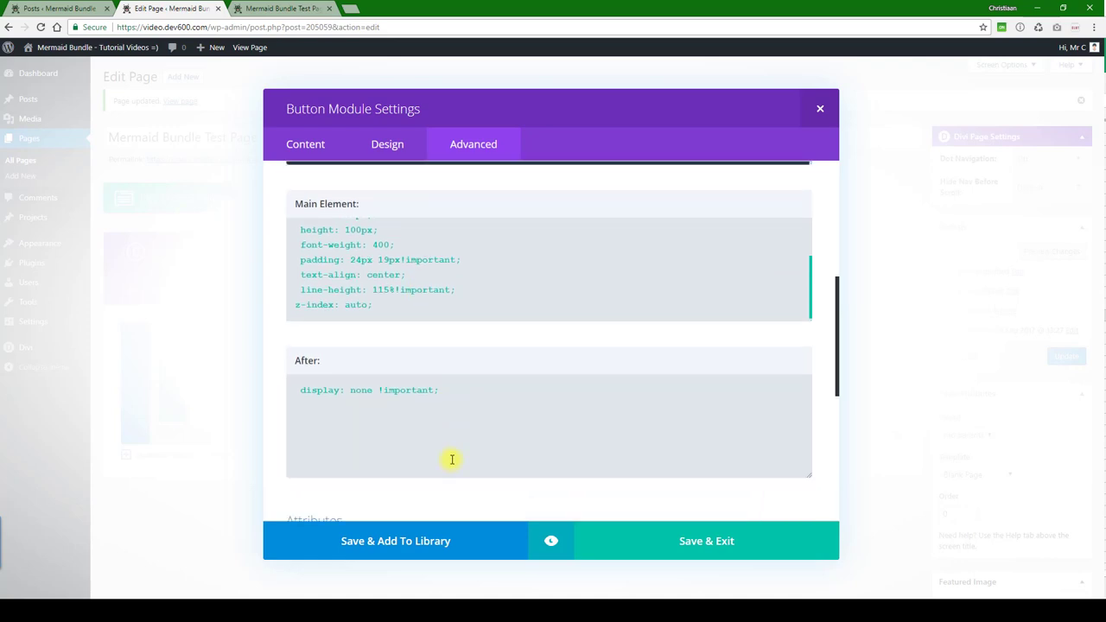
# Save and exit the button settings, update the page, and reload the live page to view the button.
pyautogui.click(638, 544)
pyautogui.click(1055, 355)
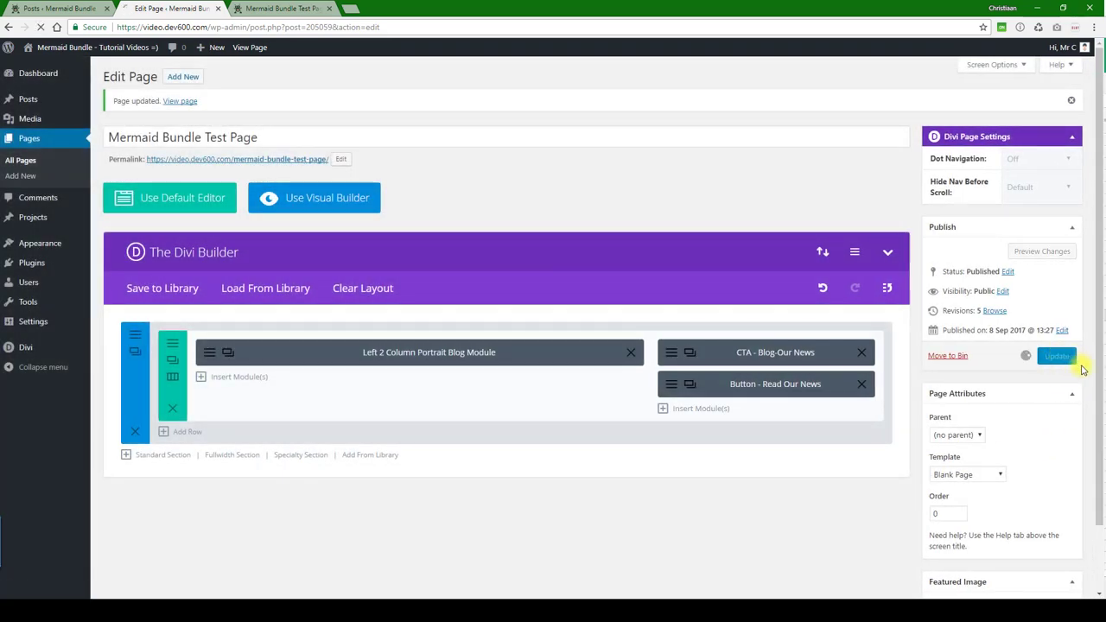
pyautogui.click(298, 8)
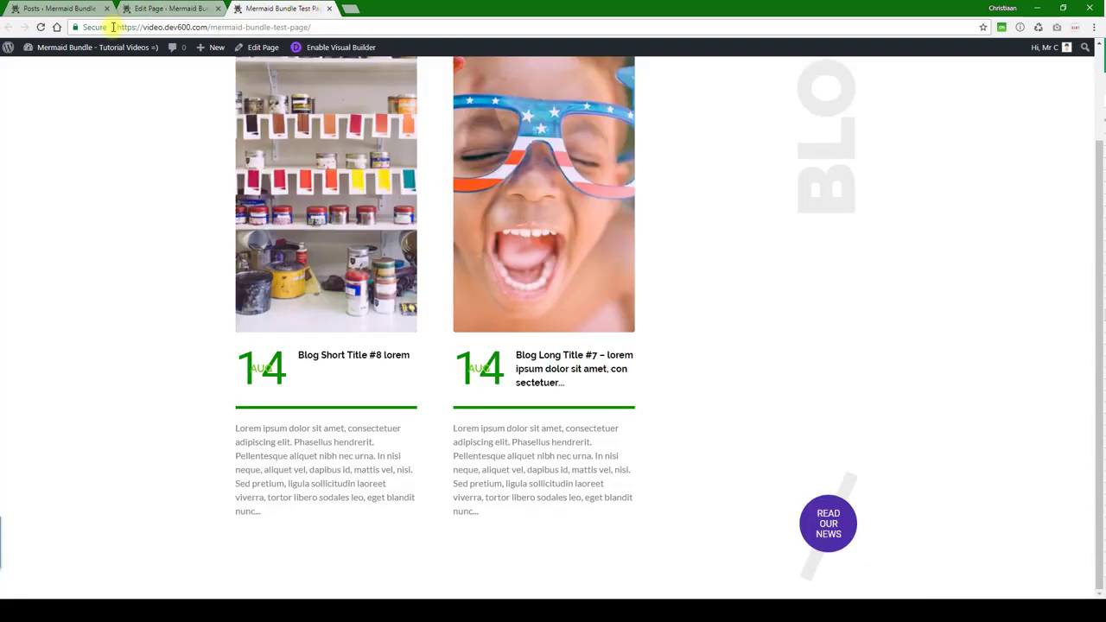
pyautogui.click(39, 29)
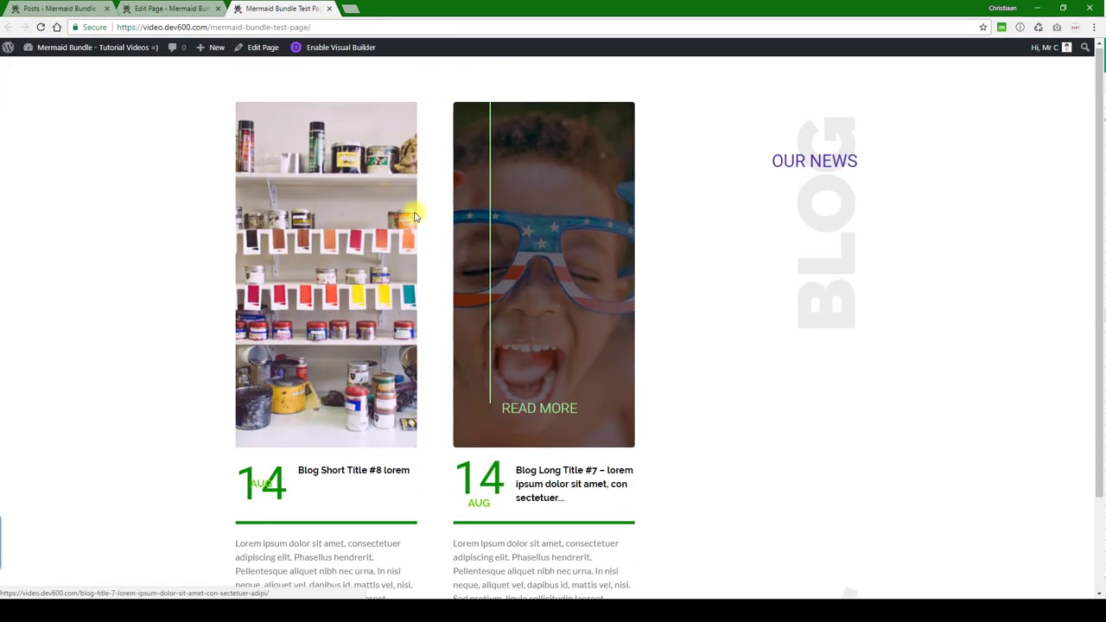
pyautogui.scroll(-2, 542, 221)
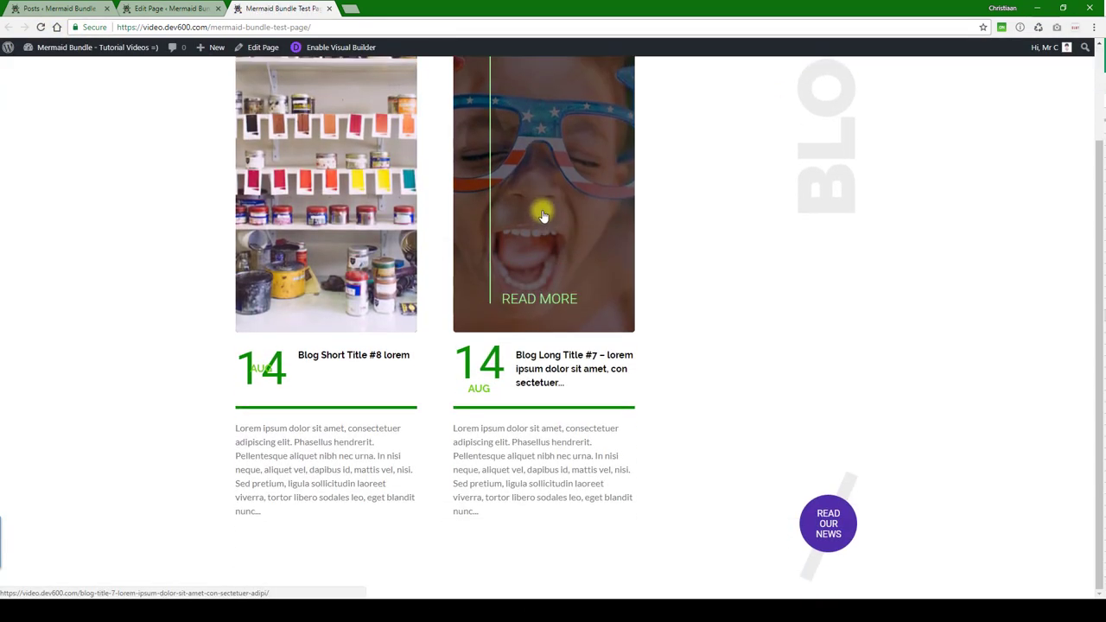